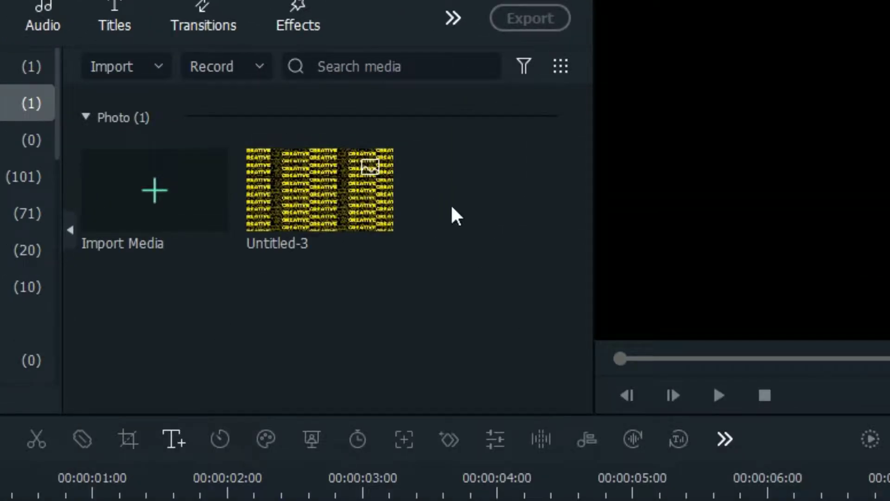
- Bring up the Untitled-3 image's Duration Setting, currently 00:00:05:00
double_click(293, 142)
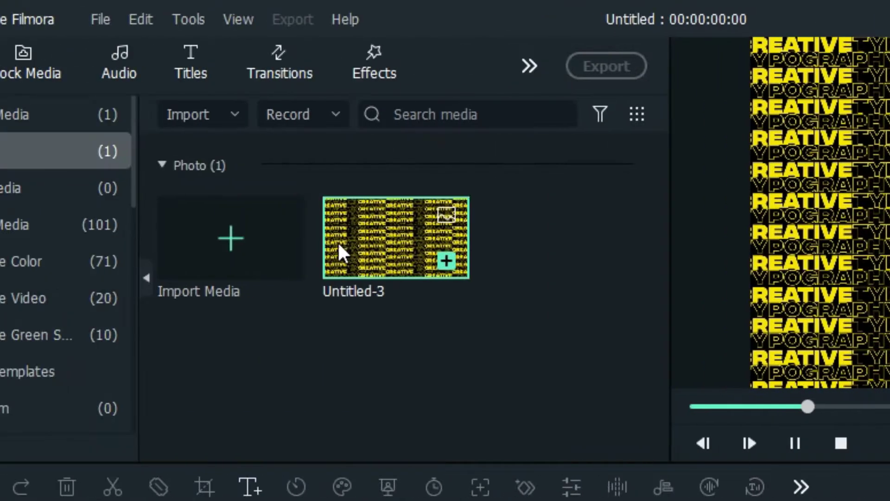
- Drop Untitled-3 onto the timeline and set its duration to 00:00:10:00
drag(340, 252, 116, 413)
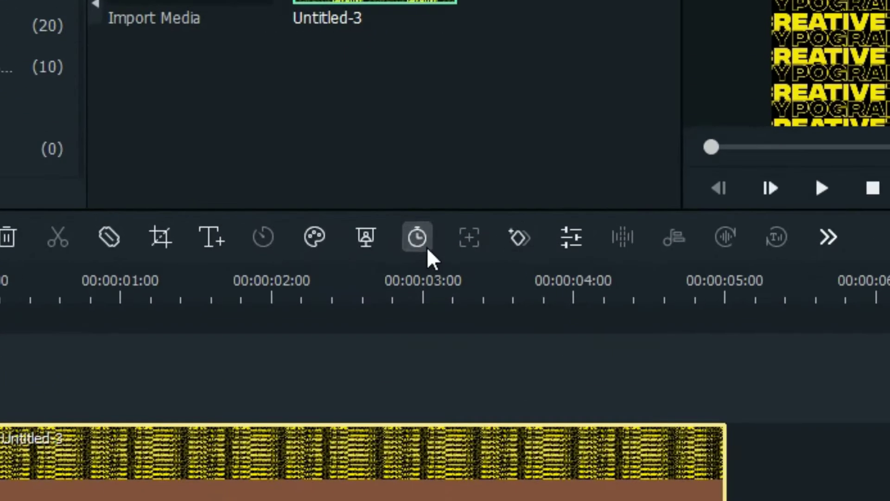
click(392, 218)
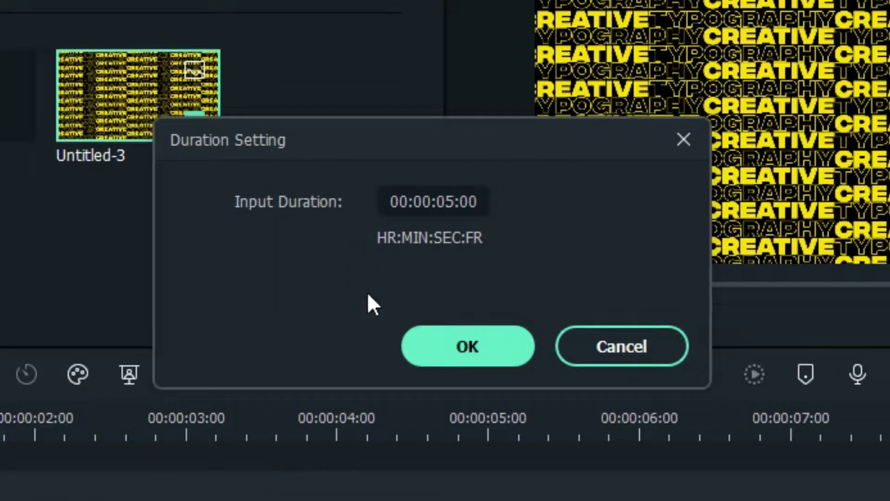
click(443, 211)
click(447, 211)
text(10)
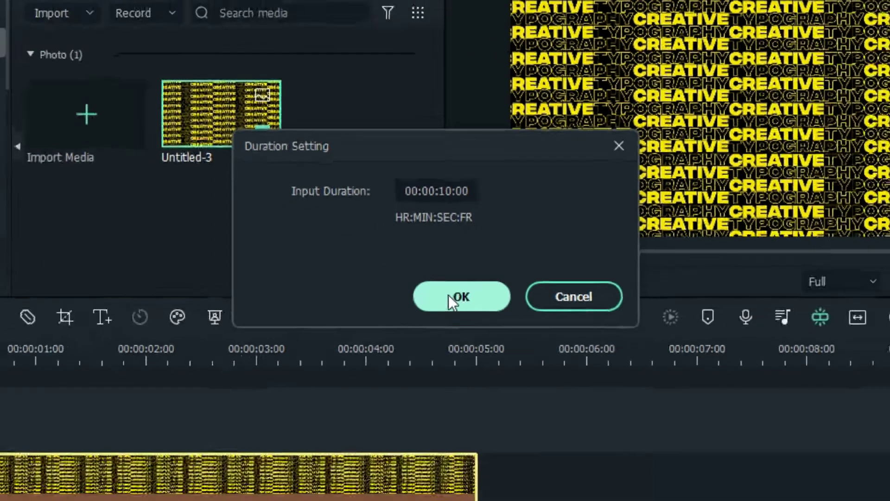
click(462, 348)
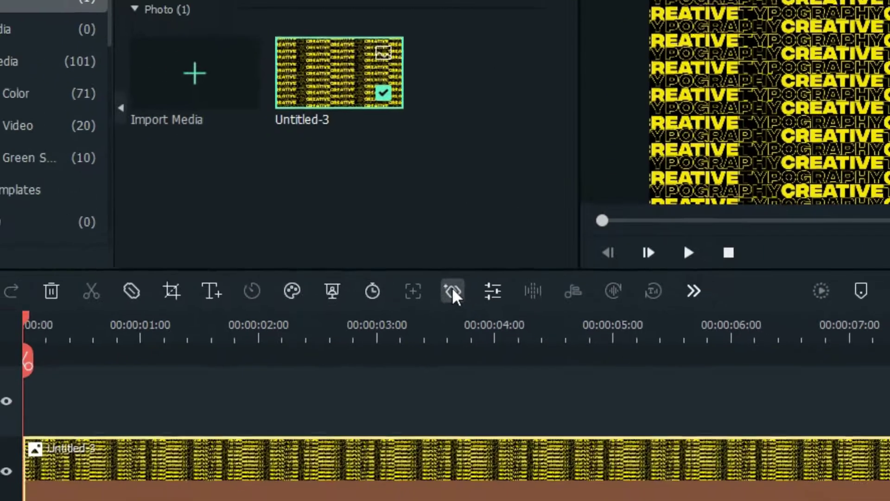
- Scale the Untitled-3 clip to 320% and shift the text pattern left for the start keyframe
click(430, 298)
click(442, 116)
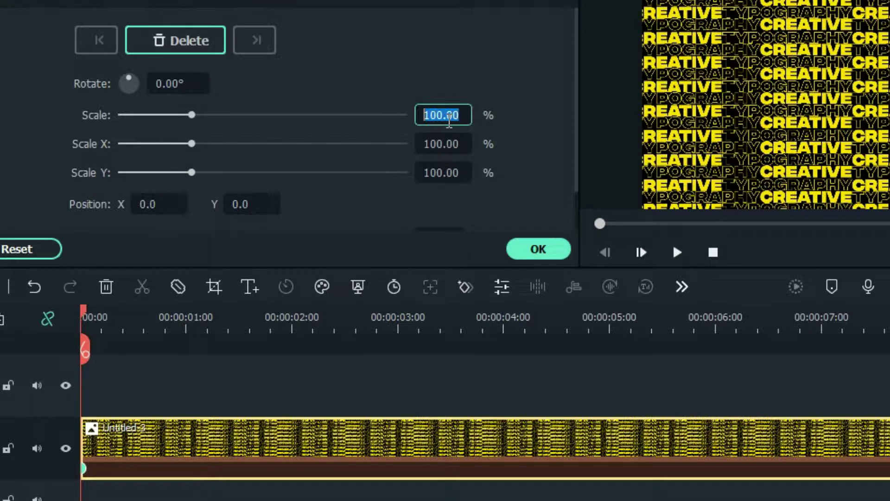
text(320)
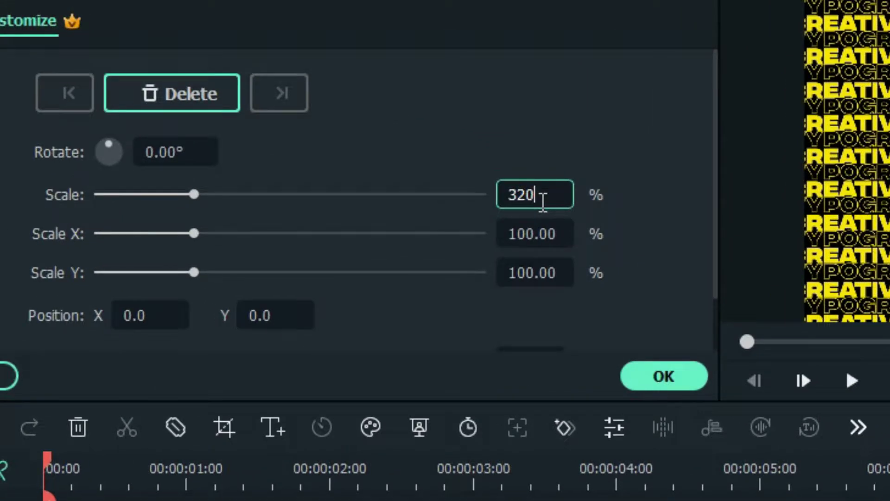
key(Return)
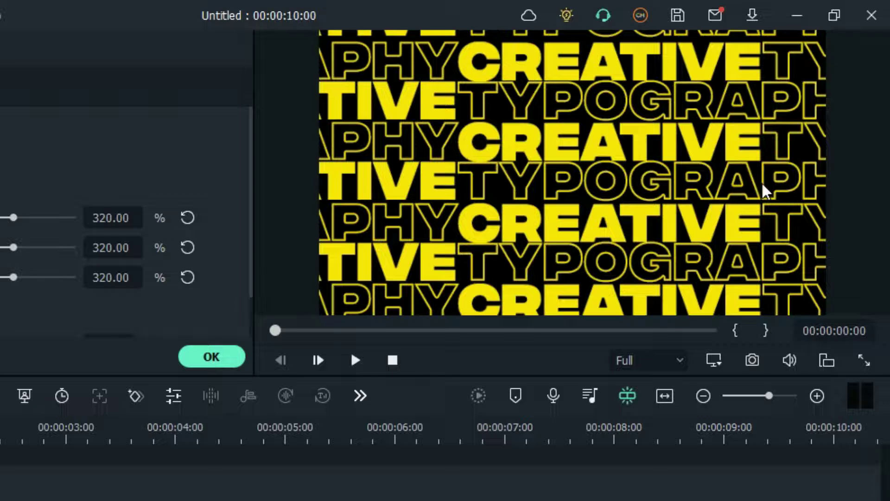
drag(766, 189, 304, 173)
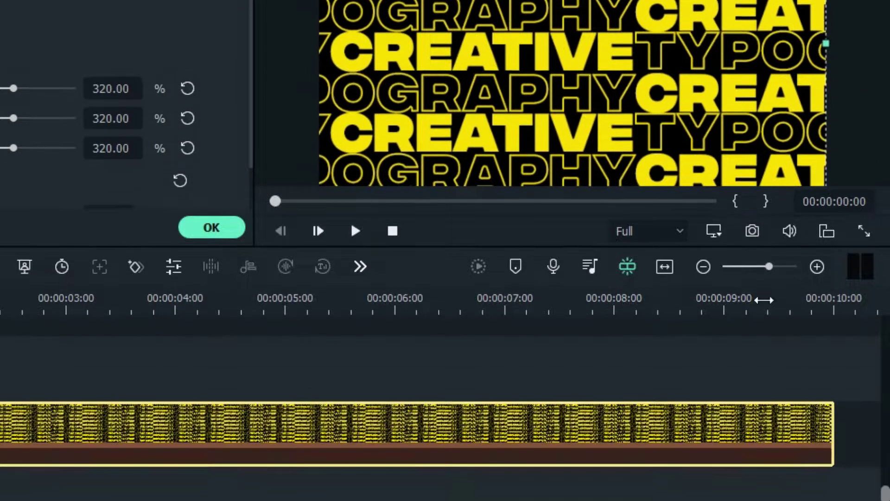
- Reposition the pattern at the clip's end, preview the sideways scroll, and confirm the animation
key(End)
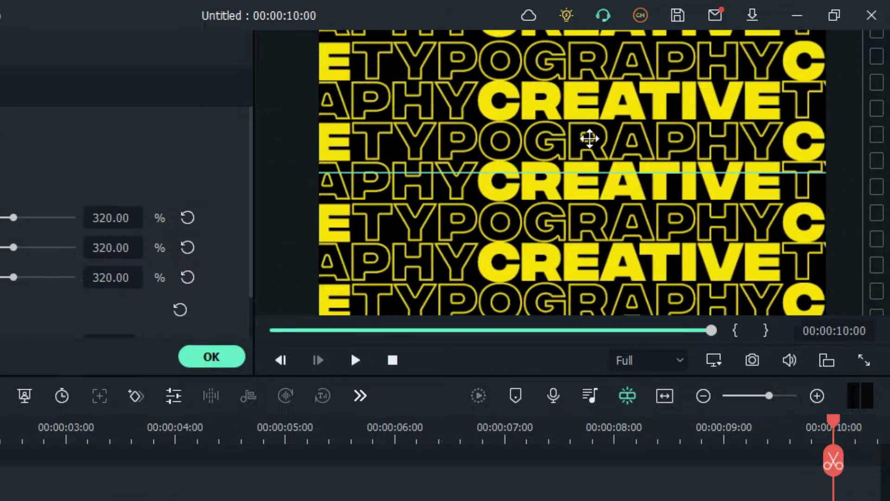
drag(405, 145, 367, 189)
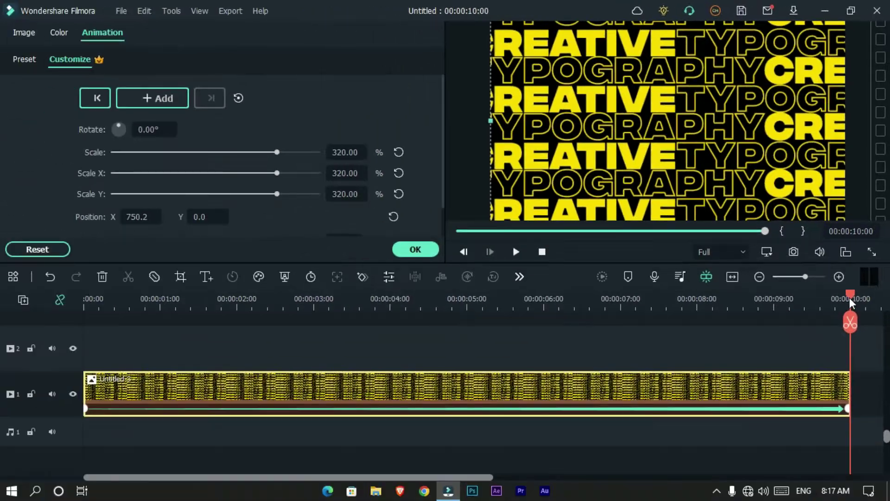
click(232, 304)
click(83, 307)
key(space)
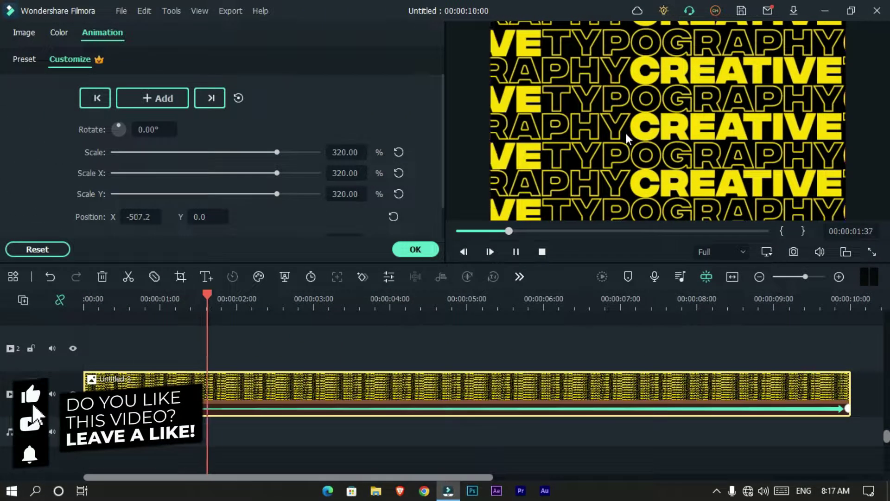
key(space)
click(422, 249)
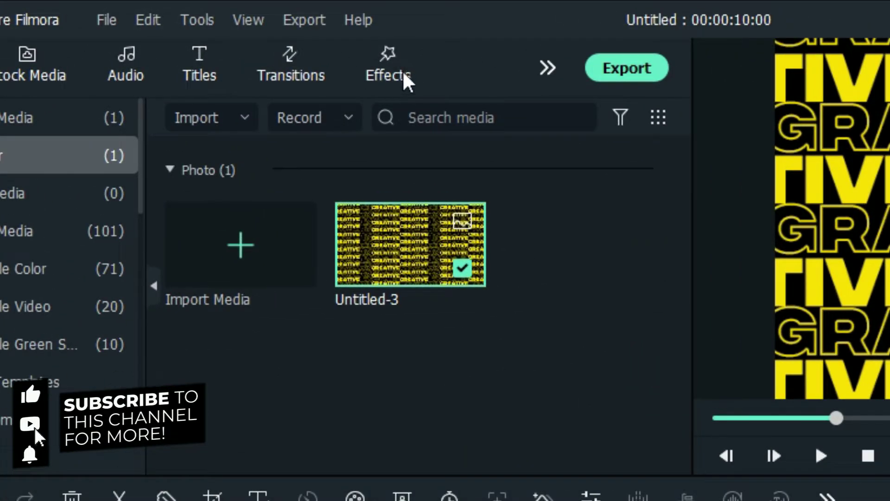
- Add the Fisheye effect from Favorites and stretch it across the full 10-second clip
click(399, 74)
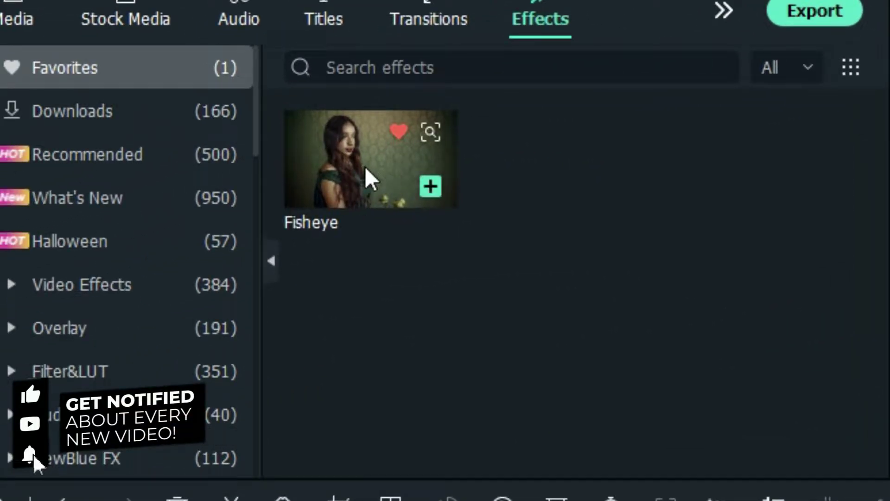
drag(360, 172, 84, 282)
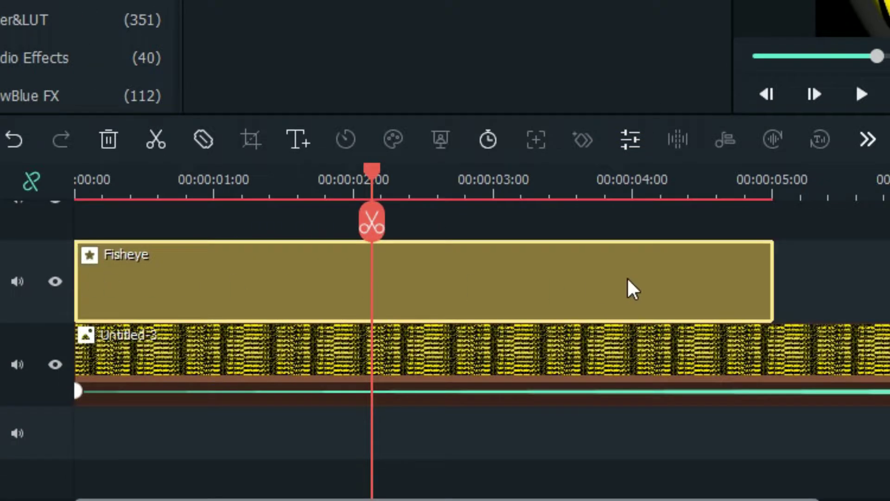
drag(466, 354, 851, 392)
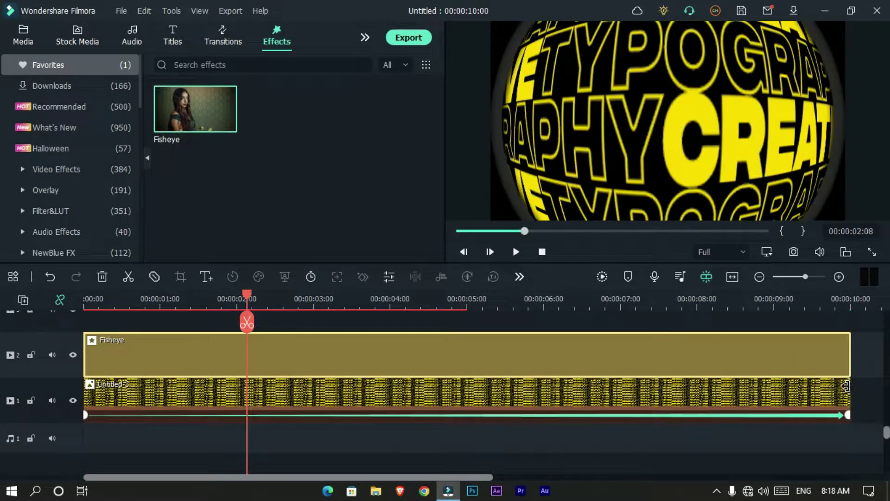
- Set the Fisheye radius to 0 and play back the sphere from the start
double_click(352, 355)
drag(207, 117, 32, 115)
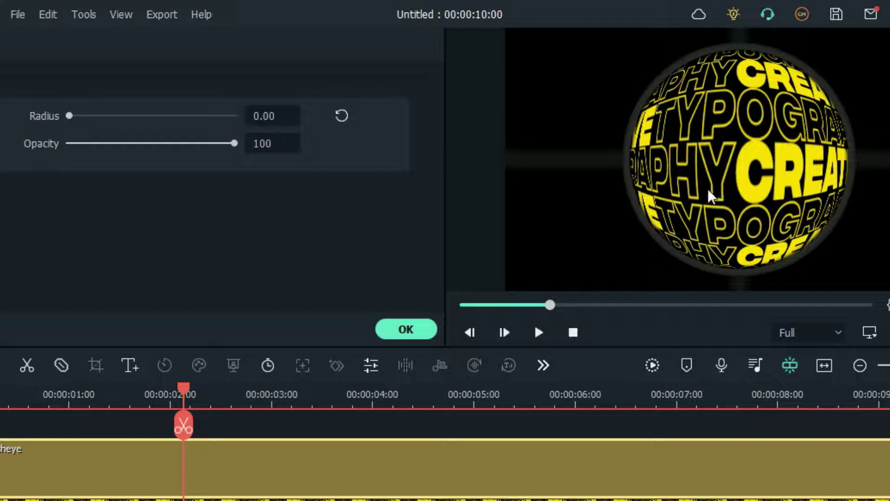
click(406, 330)
drag(249, 301, 70, 318)
key(space)
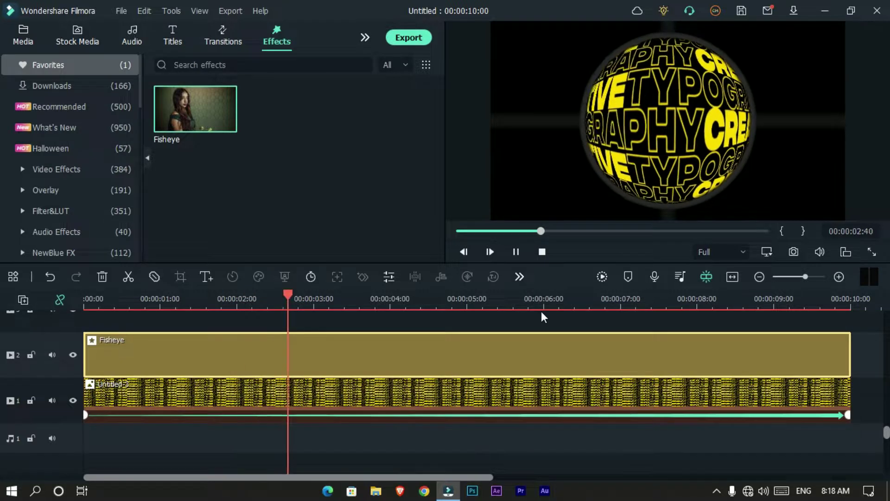
key(space)
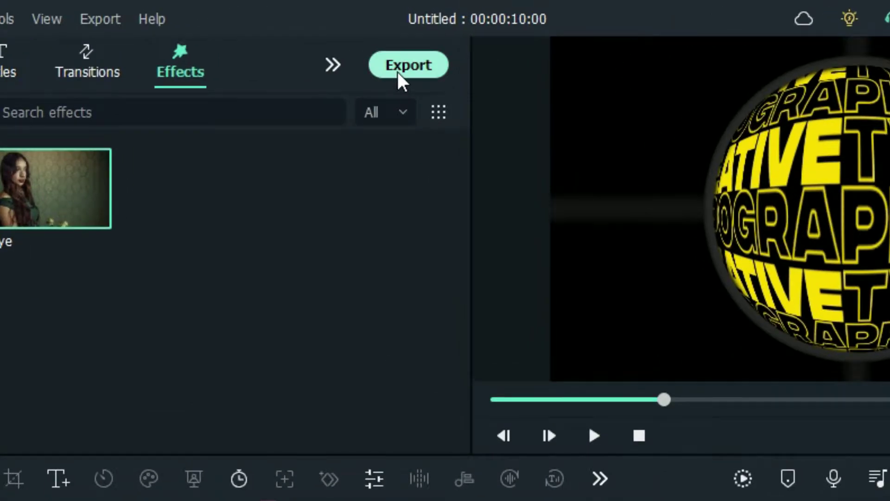
- Export the project as MP4 with the Normal quality preset
click(405, 39)
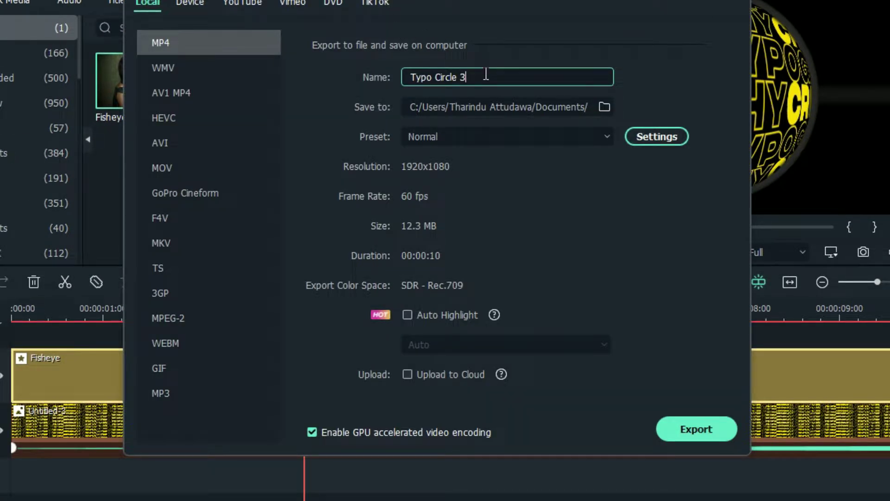
click(487, 134)
click(457, 193)
click(701, 423)
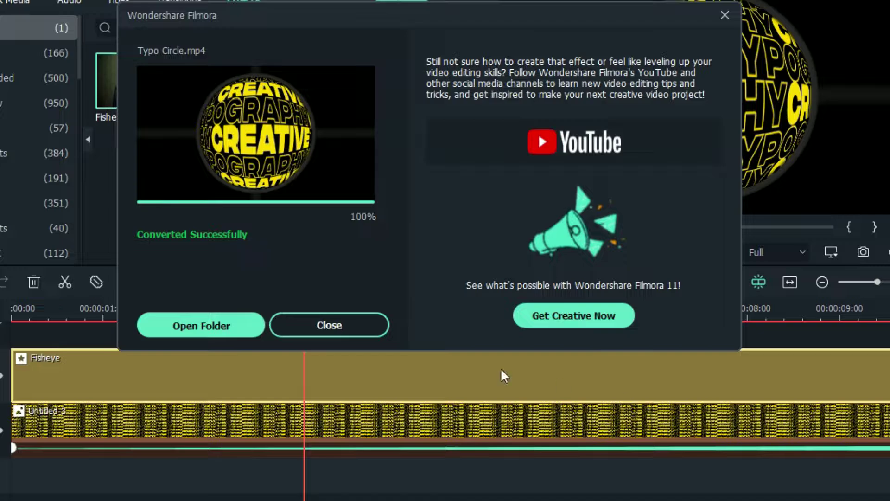
- Close the finished export dialog and open the Output folder in File Explorer
click(337, 328)
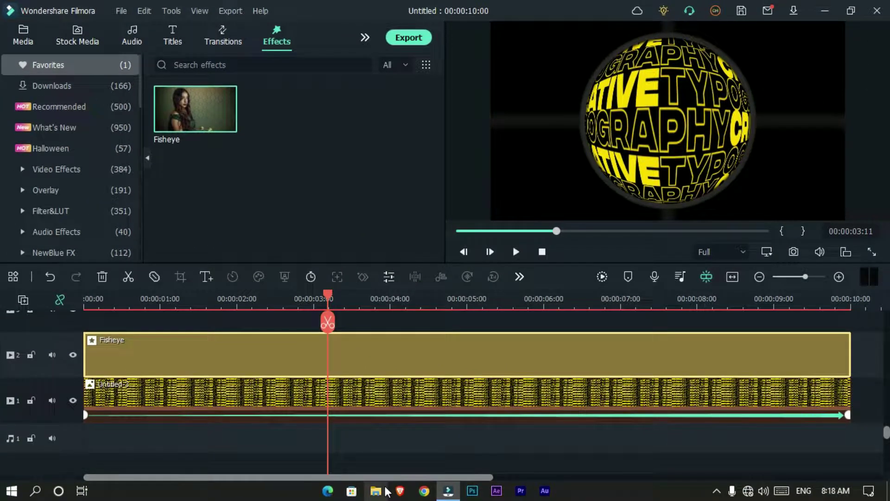
click(377, 492)
click(307, 103)
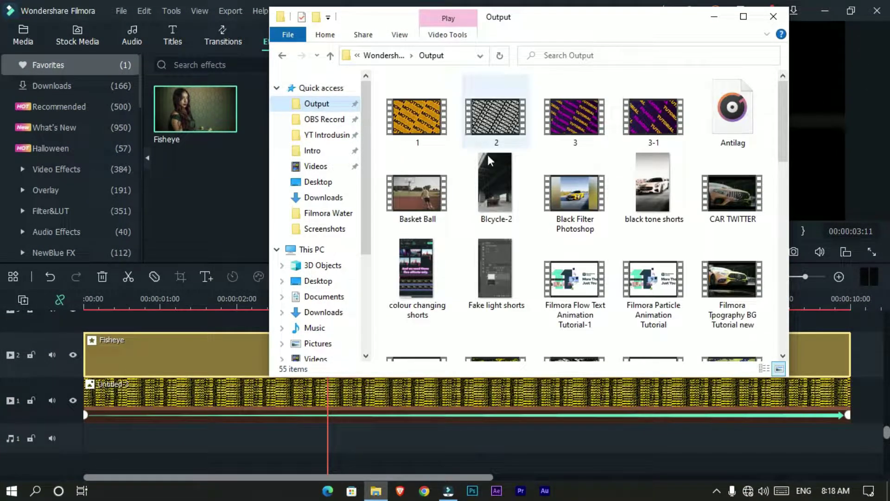
- Drag Typo Circle.mp4 from the Output folder onto a new top track in Filmora
scroll(538, 176, down, 10)
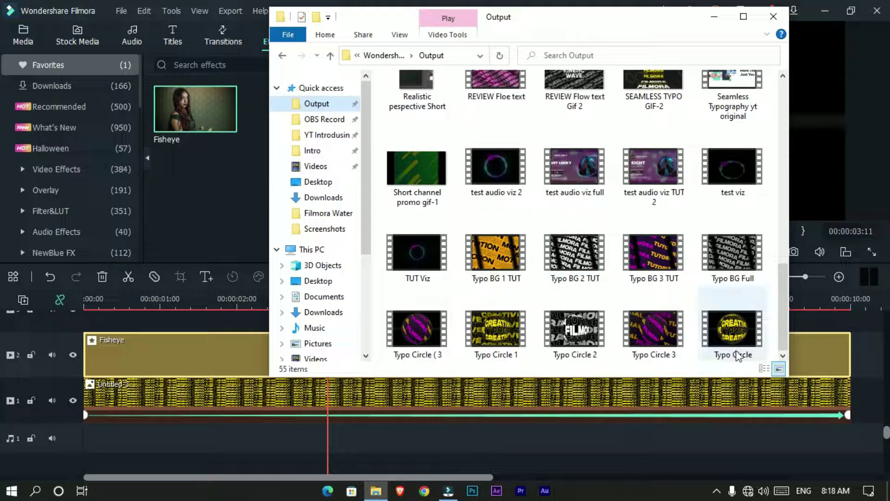
drag(736, 332, 74, 332)
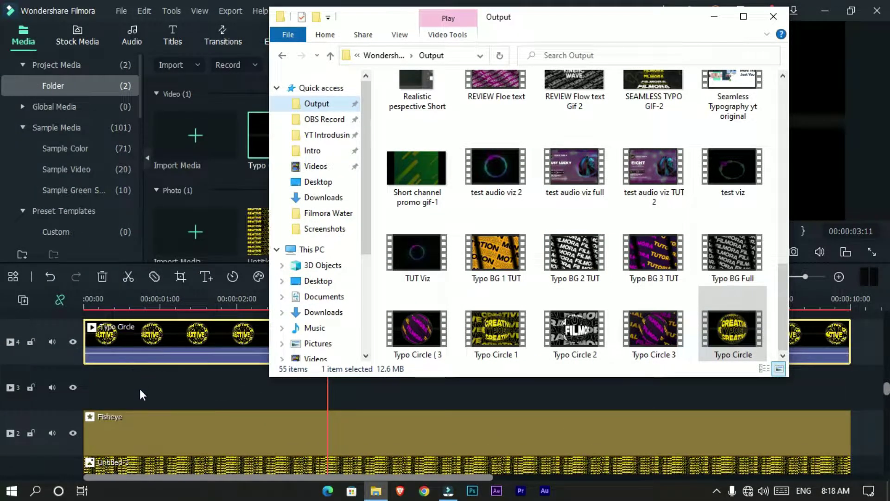
click(241, 341)
click(232, 330)
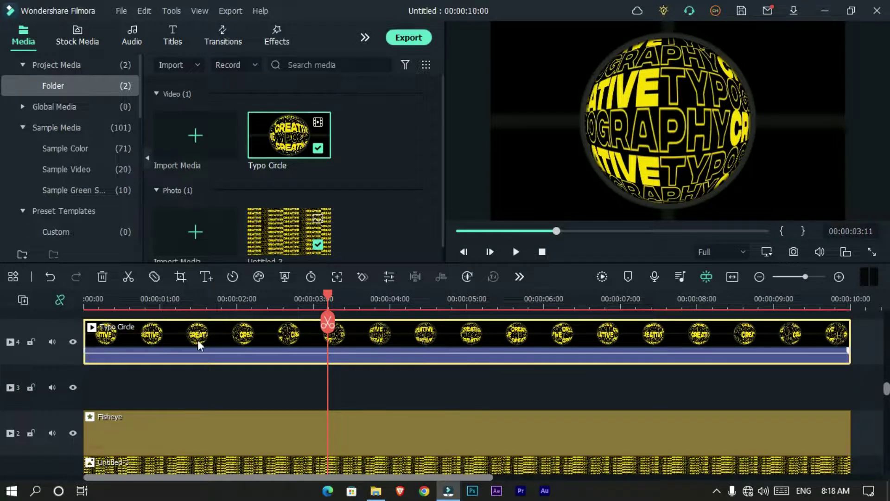
- Rearrange the timeline tracks and delete the Fisheye effect clip
scroll(221, 376, up, 1)
scroll(222, 377, up, 1)
drag(207, 396, 196, 346)
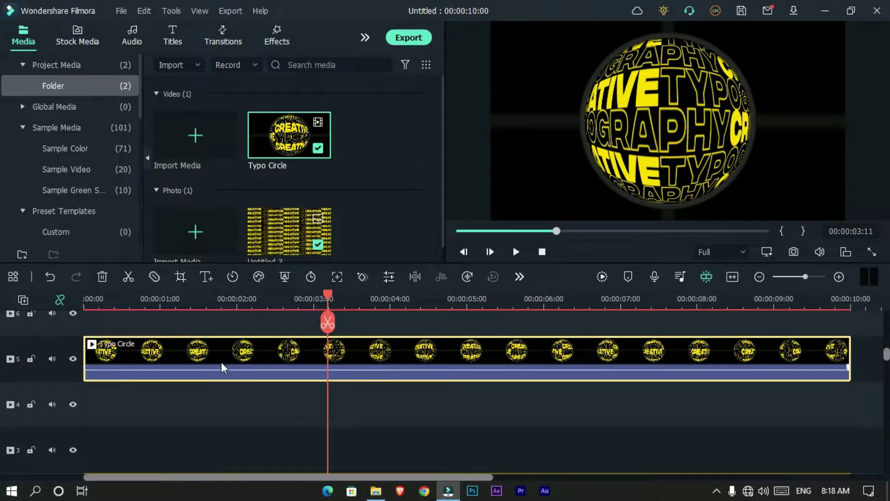
scroll(193, 378, down, 2)
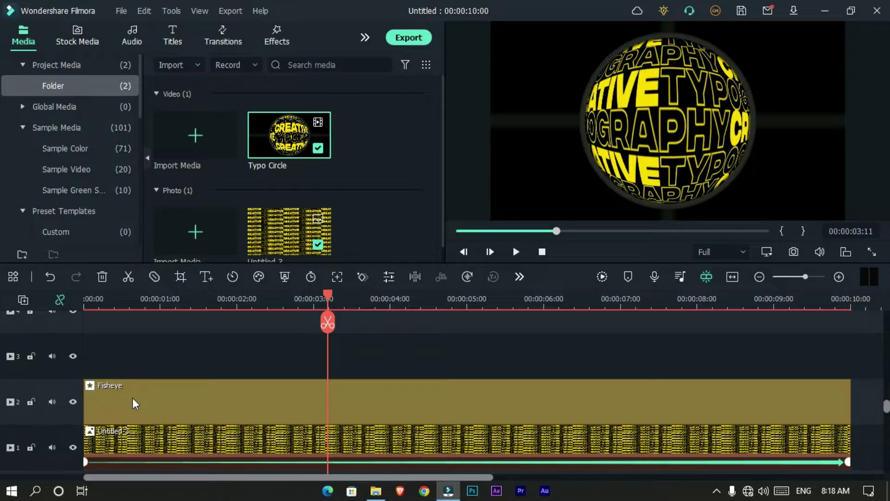
click(196, 408)
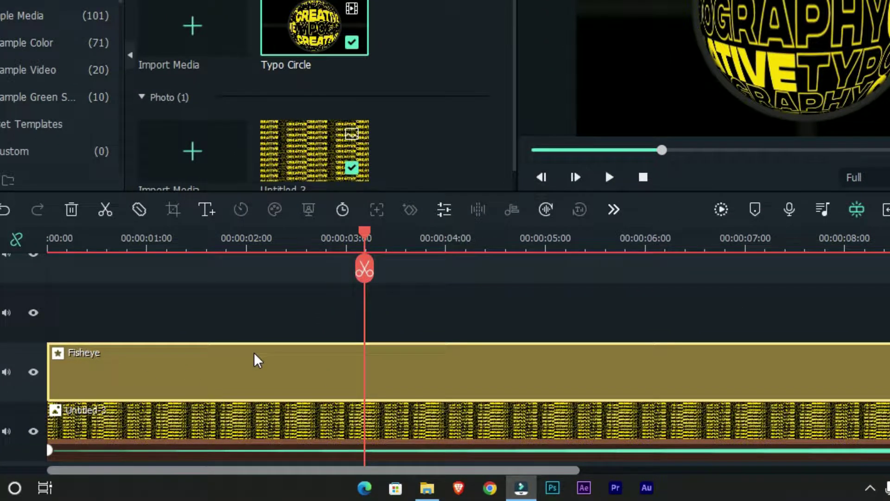
key(Delete)
- Move the Typo Circle clip down one track
scroll(257, 308, up, 2)
click(269, 277)
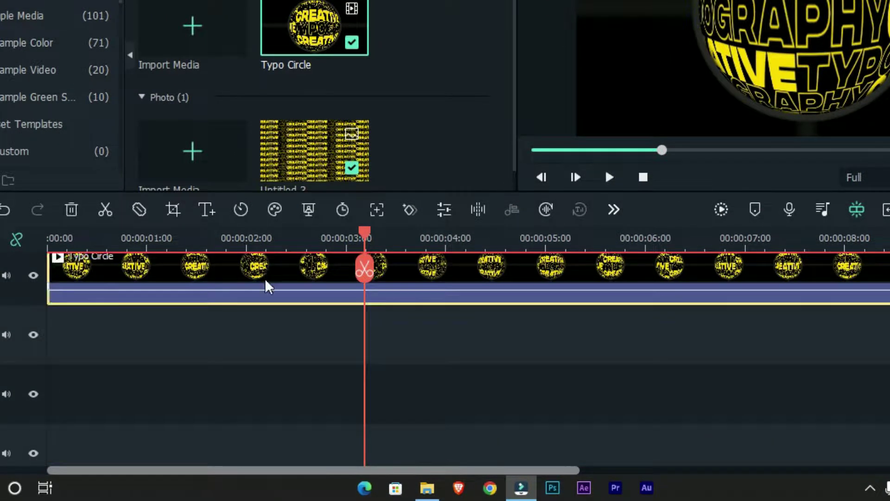
drag(269, 277, 243, 328)
scroll(302, 334, down, 1)
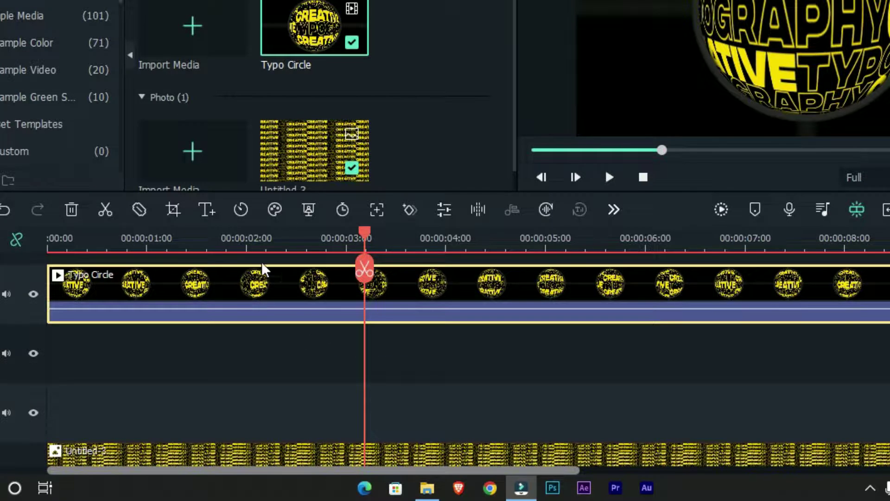
- Apply a Circle mask to Typo Circle and hide the background text track
double_click(281, 293)
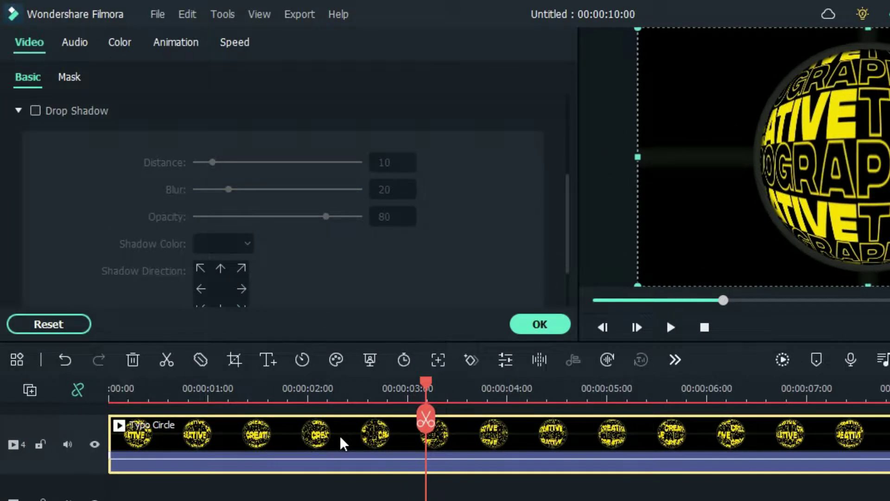
click(70, 82)
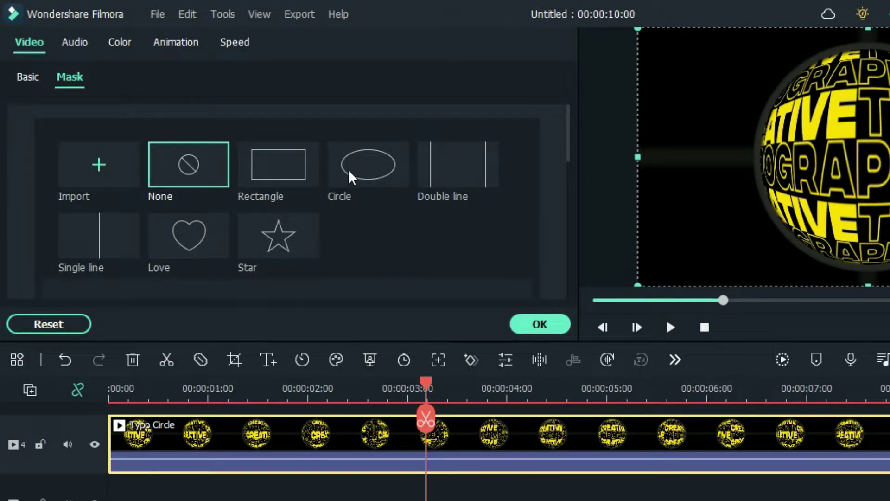
click(348, 178)
scroll(161, 422, down, 1)
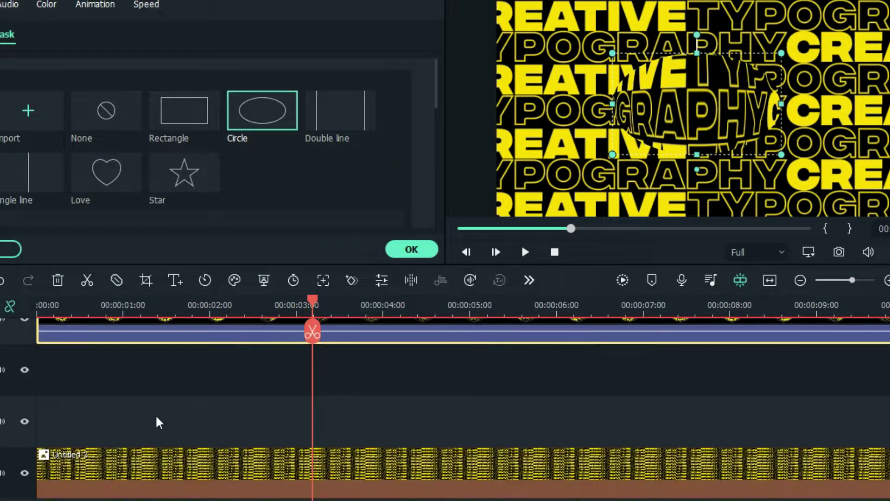
click(25, 473)
- Set the circle mask height to 50
scroll(228, 387, up, 1)
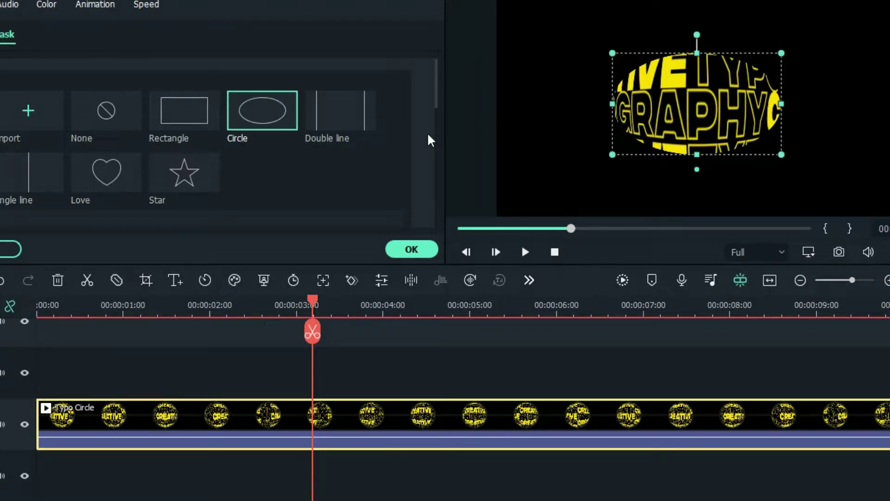
scroll(429, 140, down, 3)
scroll(430, 139, down, 3)
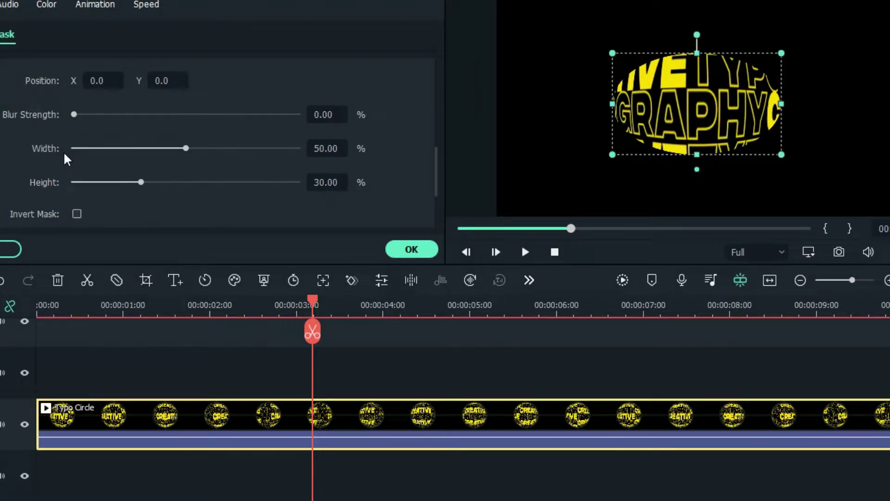
key(Tab)
text(50)
key(Return)
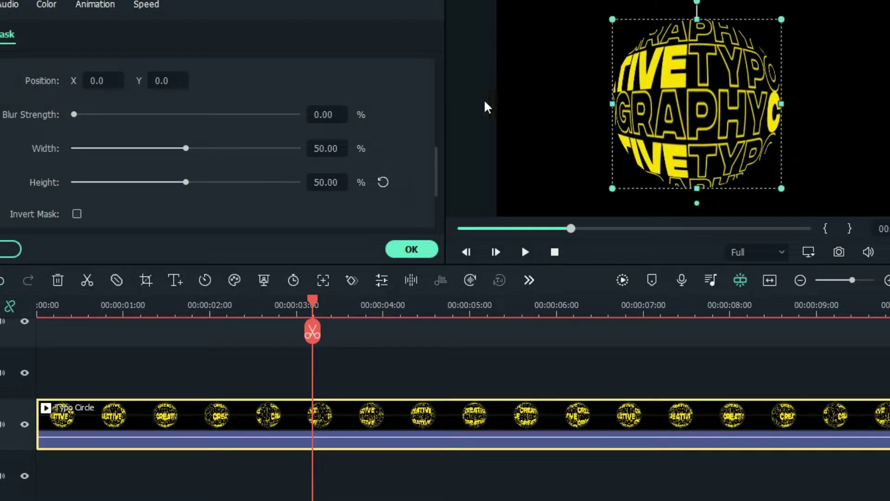
- Set the mask scale to 55, leave Invert Mask off, and apply the mask
scroll(440, 126, down, 3)
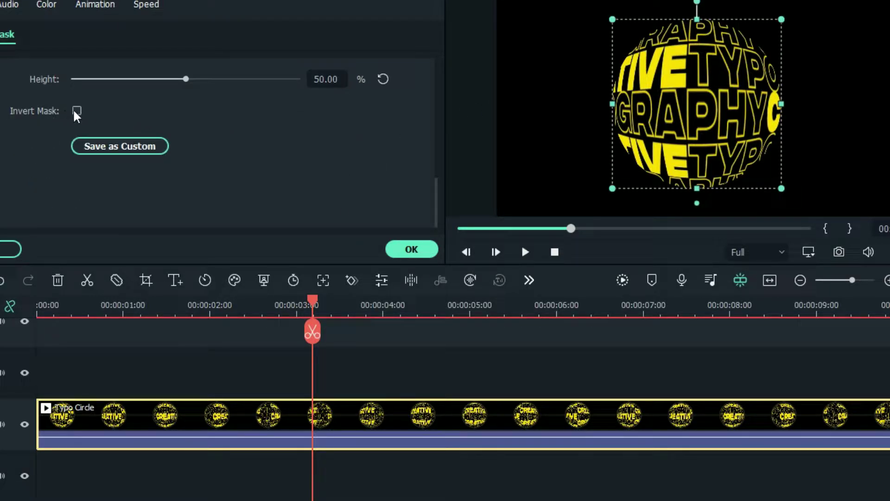
click(76, 111)
scroll(361, 133, up, 3)
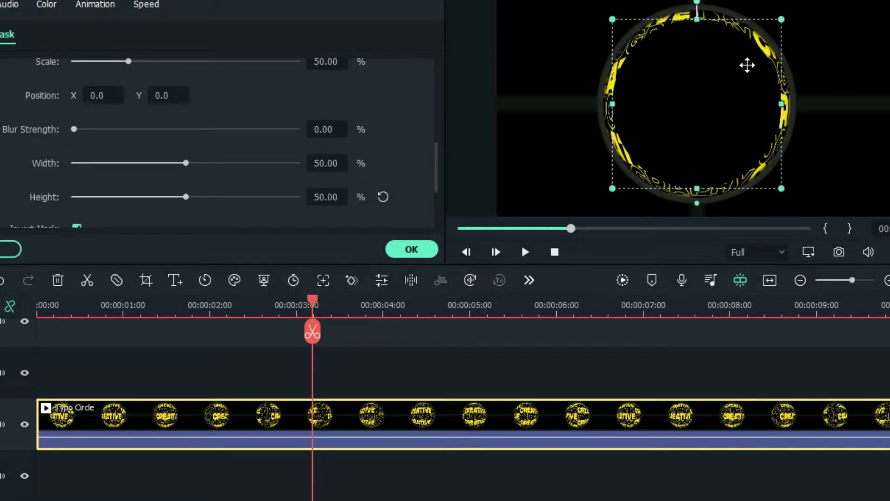
scroll(408, 153, up, 3)
double_click(339, 179)
text(55)
key(Return)
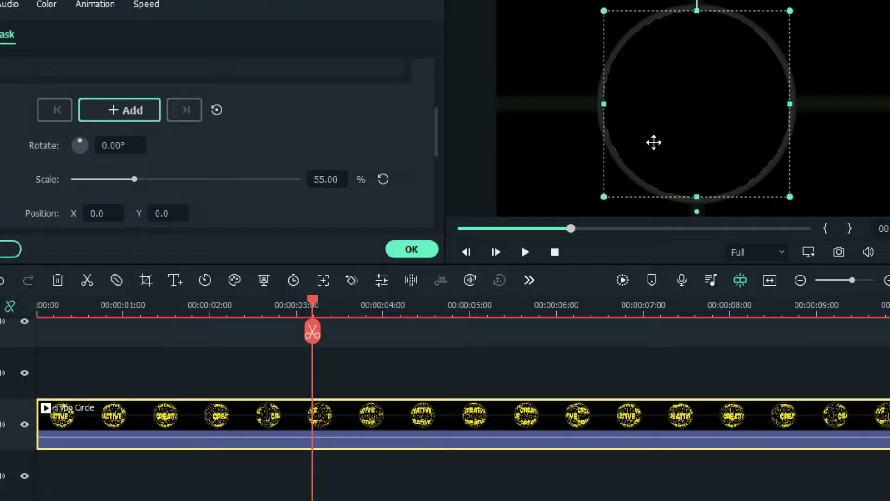
scroll(434, 127, down, 6)
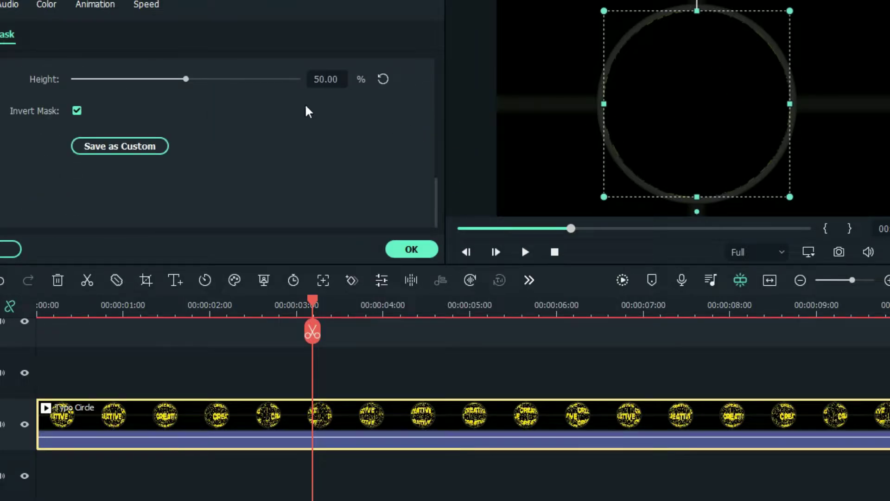
click(77, 111)
click(402, 249)
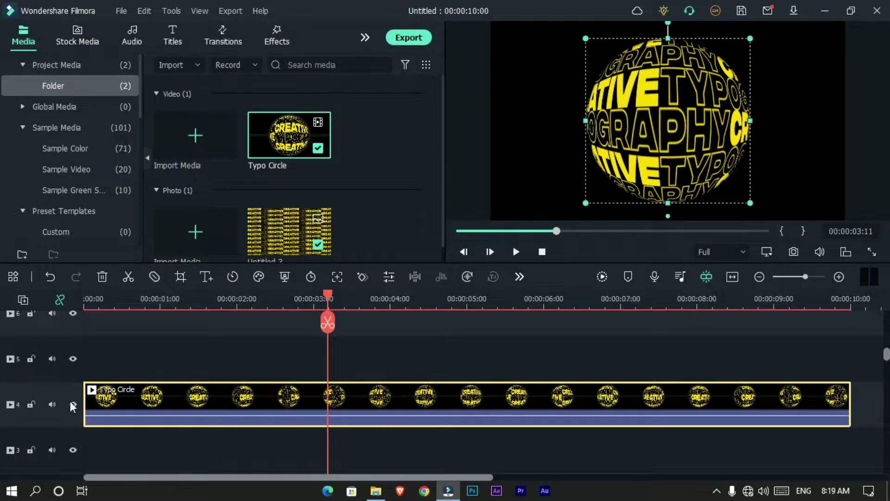
- Unhide the background text track at a later frame and reopen the Typo Circle clip's settings
scroll(119, 399, up, 2)
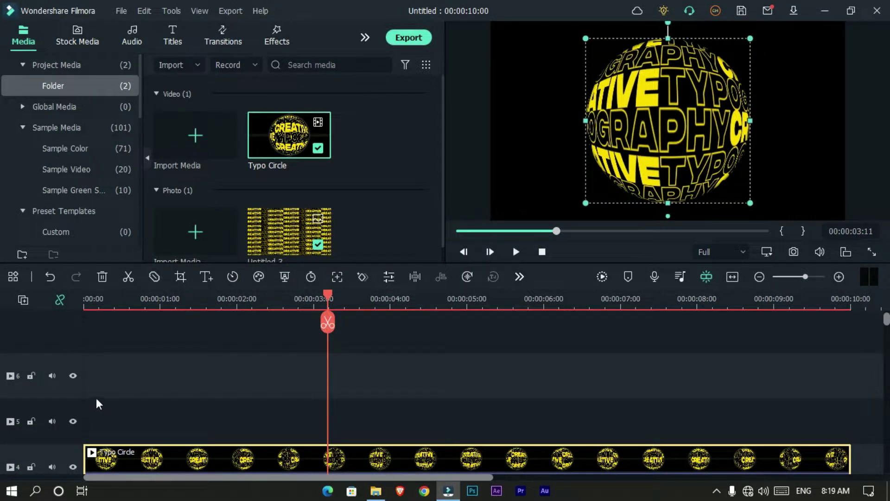
drag(334, 294, 247, 325)
scroll(319, 357, down, 3)
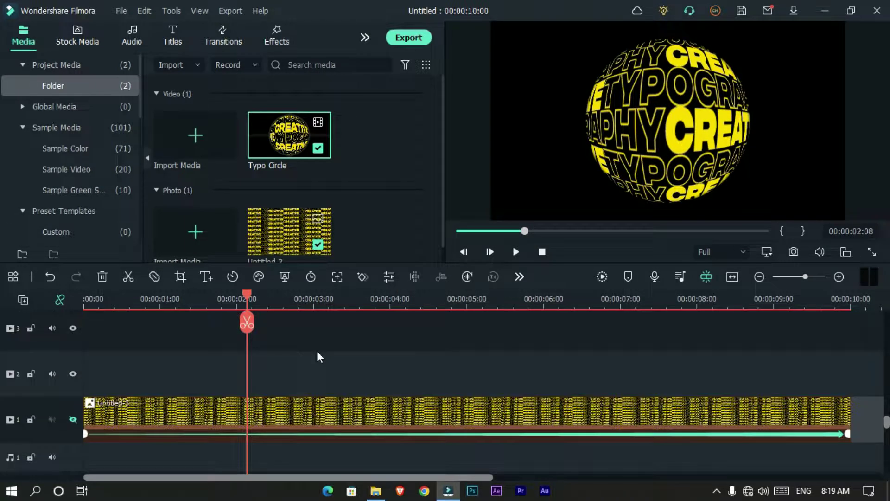
click(71, 417)
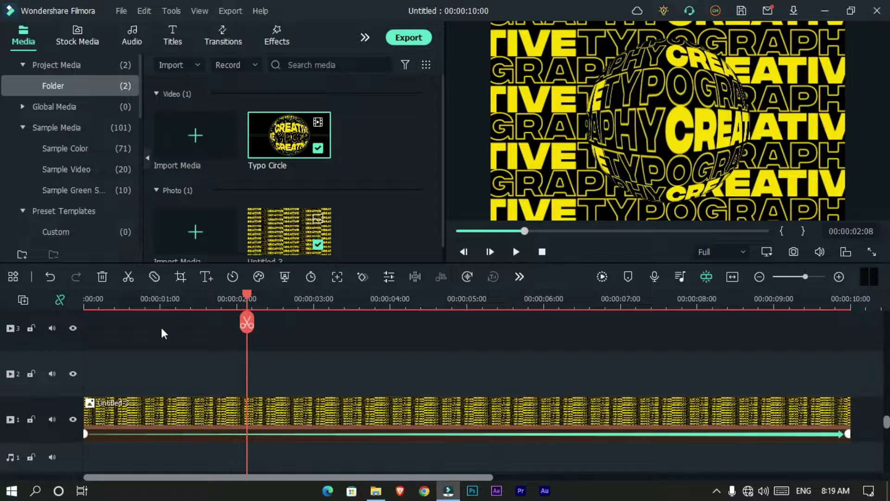
scroll(163, 357, up, 2)
double_click(186, 338)
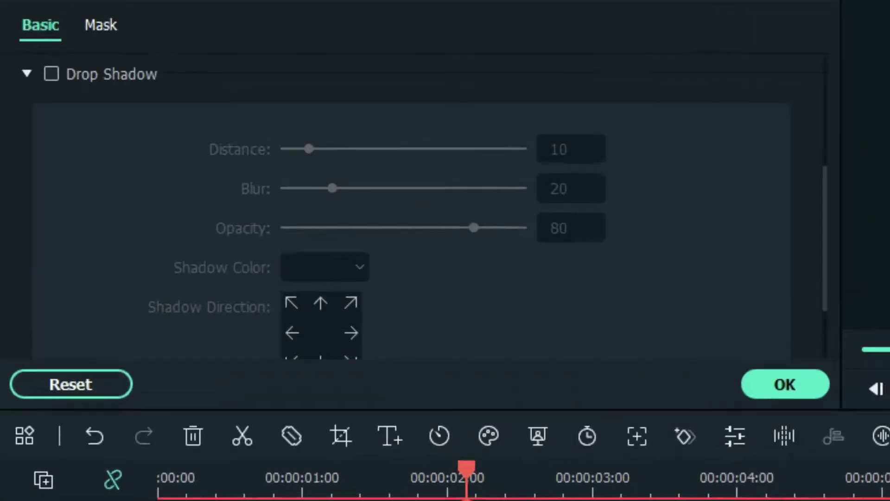
- Enable a black drop shadow with distance 0, blur 70 and opacity 100
click(52, 74)
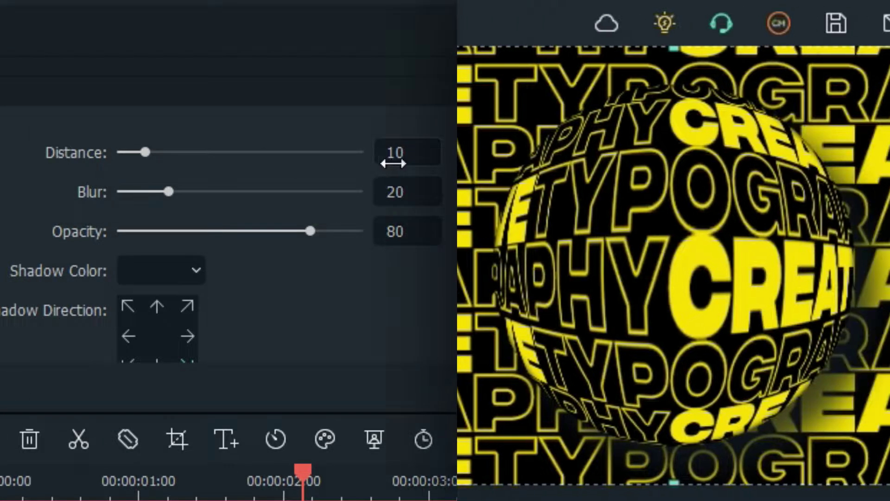
double_click(547, 148)
text(0)
double_click(419, 192)
text(70)
key(Return)
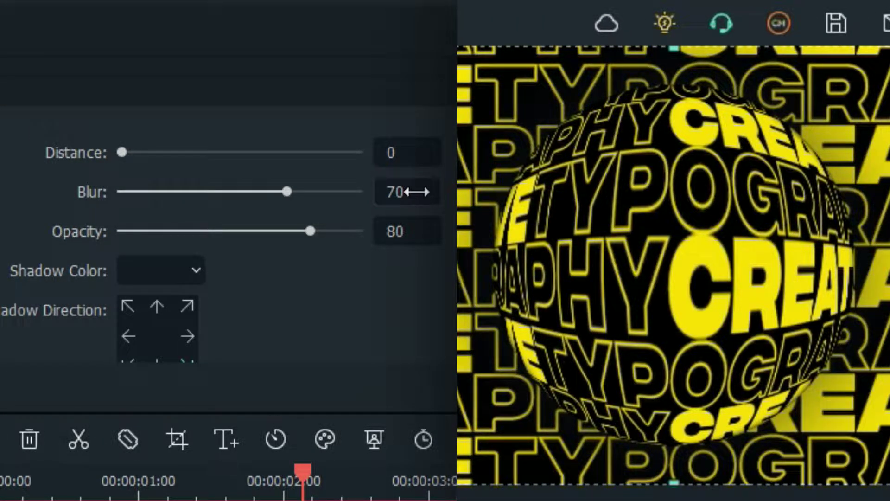
click(157, 279)
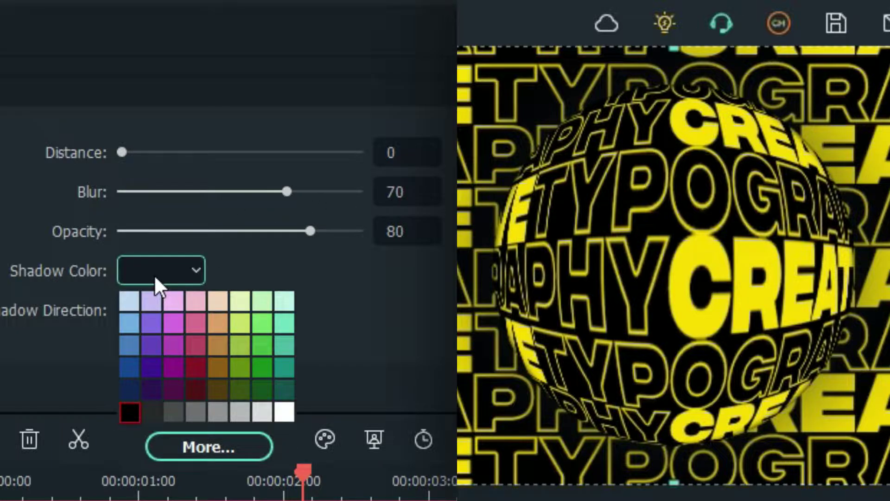
click(130, 412)
drag(309, 232, 420, 262)
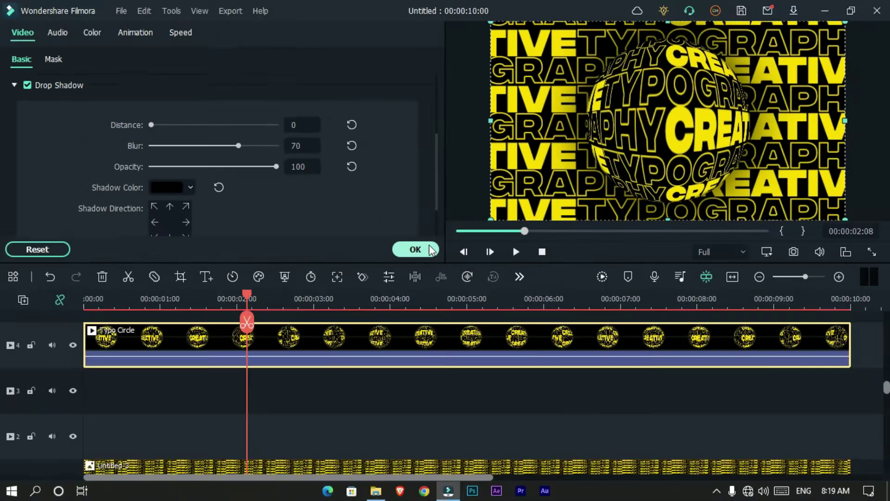
click(431, 250)
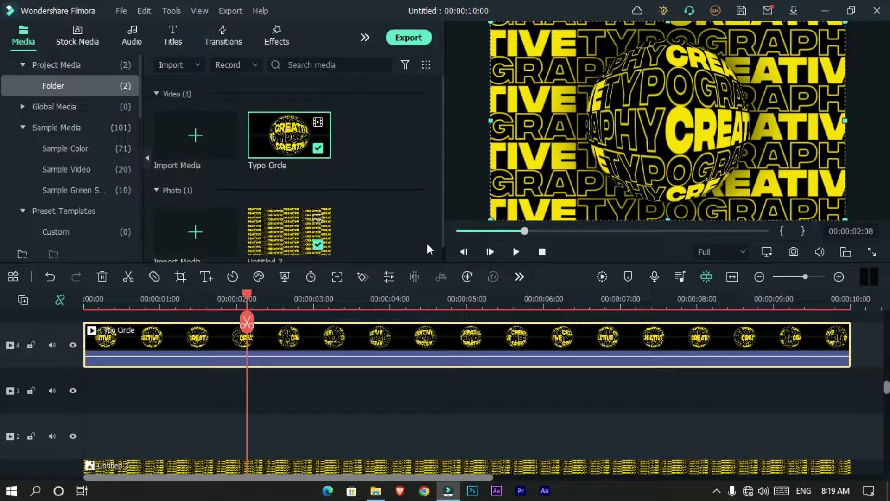
- Show the Sample Color clips under the Sample Media section
click(60, 106)
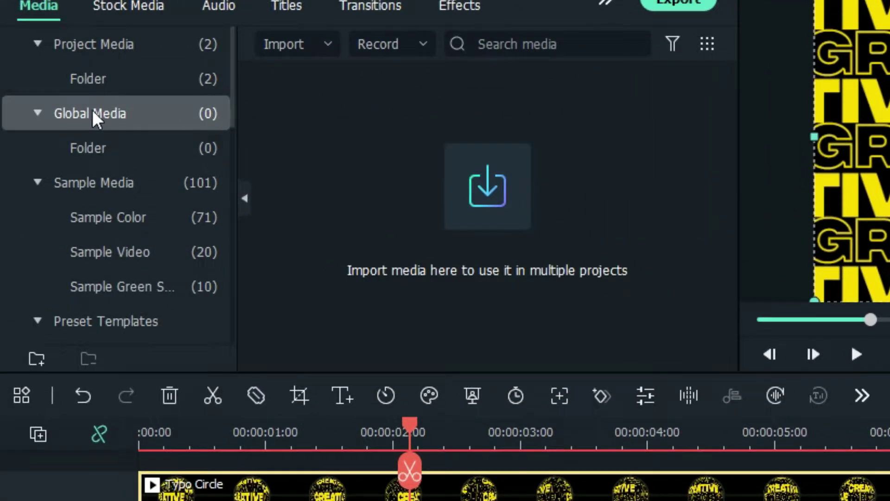
click(192, 118)
click(162, 149)
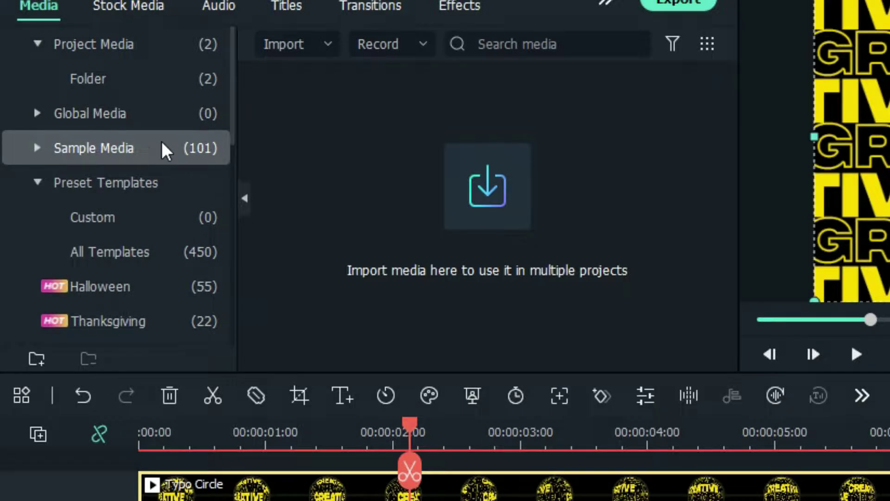
click(144, 148)
- Place the Black colour clip on track 3 and extend it to the timeline's end
scroll(497, 110, down, 10)
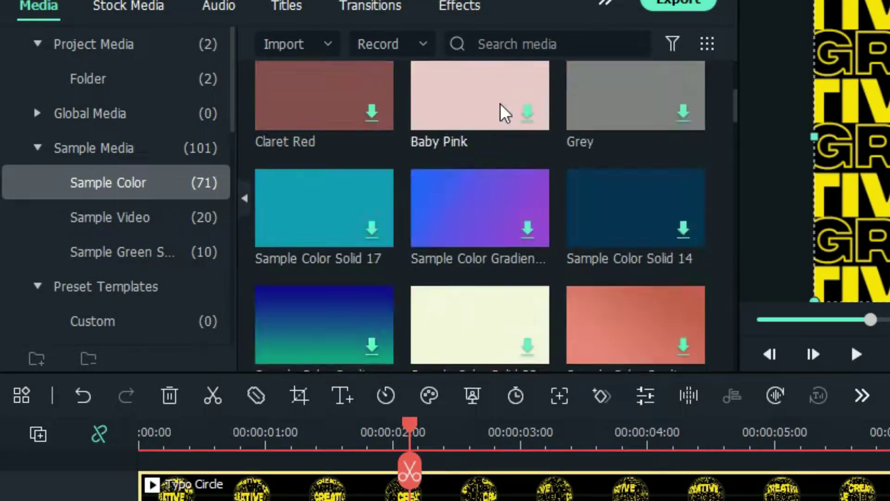
scroll(519, 190, down, 10)
mouse_move(620, 258)
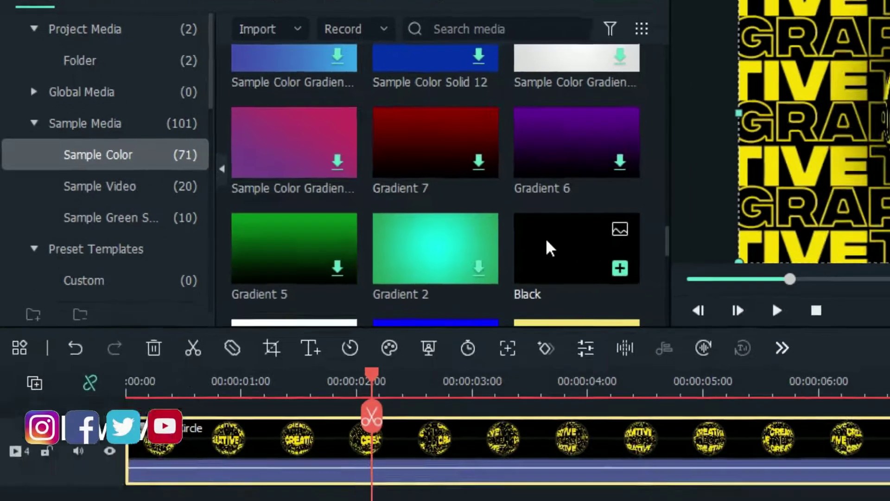
drag(547, 241, 280, 500)
drag(540, 367, 888, 366)
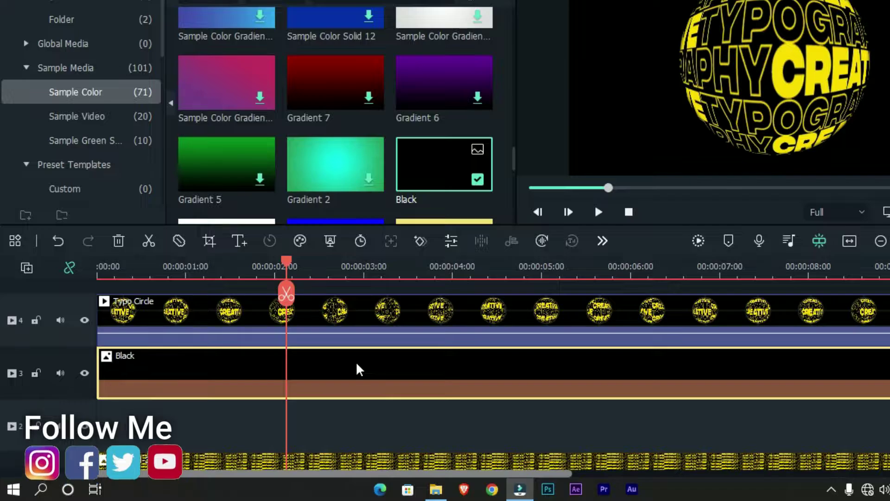
- Open the Black clip's image settings and try its opacity at 30%, then 20%
double_click(358, 366)
click(34, 42)
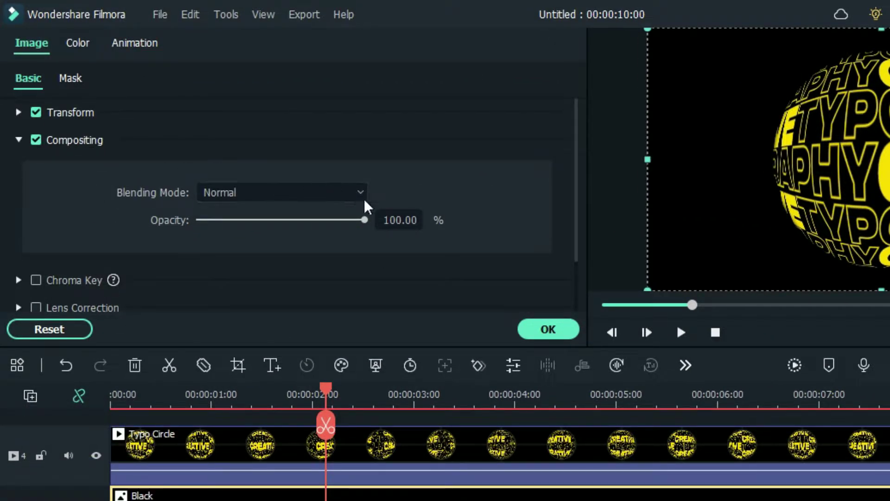
click(408, 226)
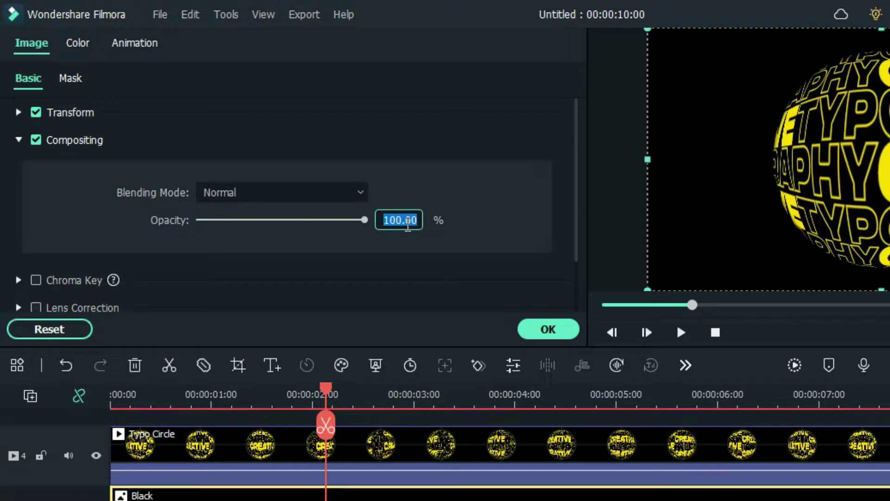
text(30)
key(Return)
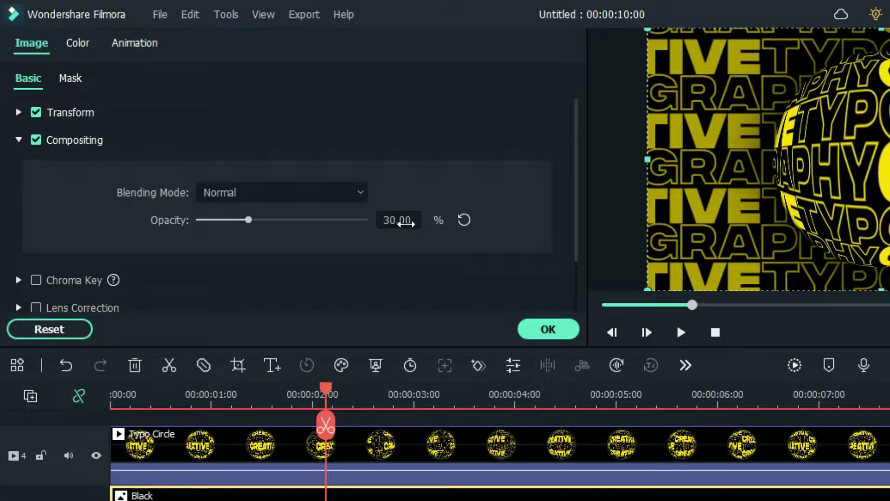
click(404, 215)
text(20)
key(Return)
- Test 15% opacity on the Black clip, settle back on 20%, and close its properties
click(395, 219)
text(15)
key(Return)
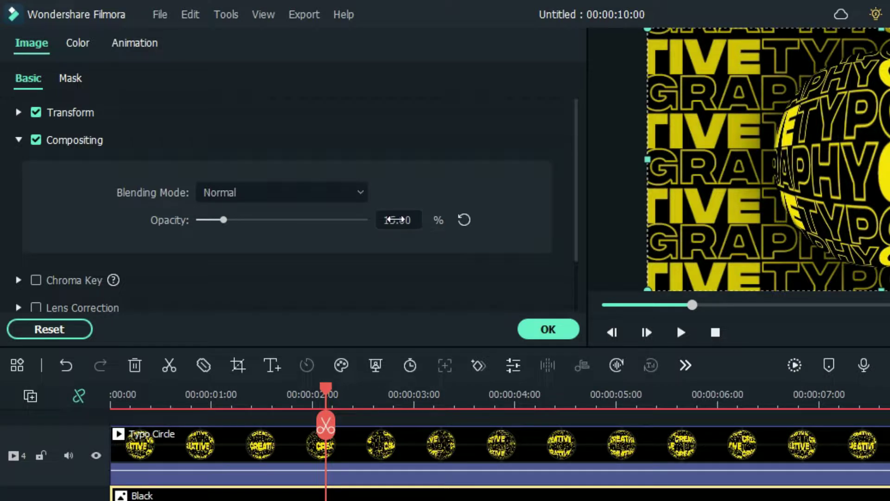
click(409, 217)
text(20)
key(Return)
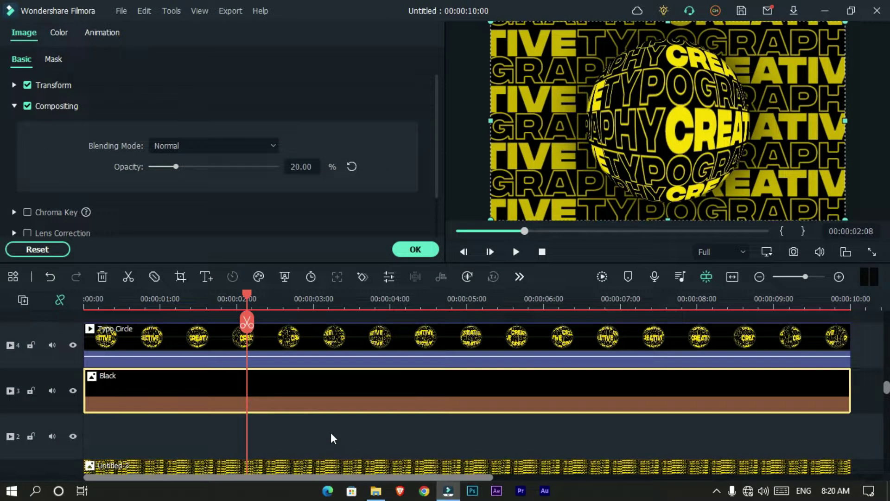
click(331, 438)
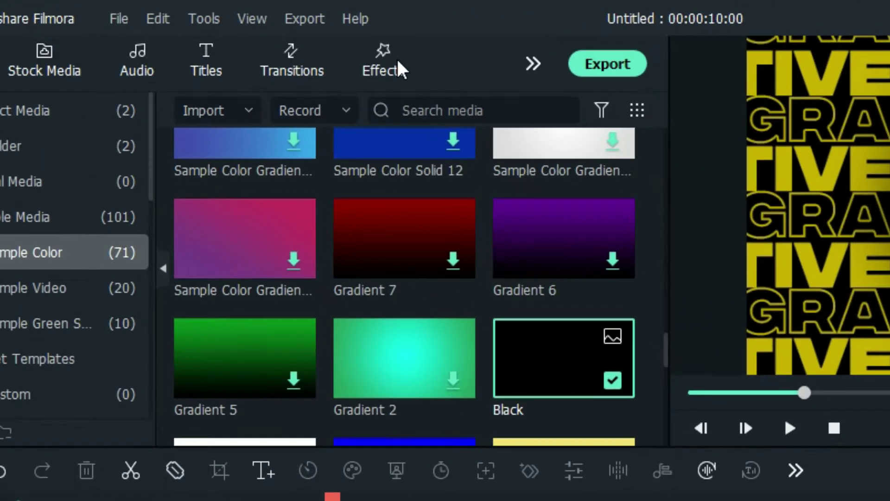
- Put BCC Lens Correction from Boris FX > BCC Image Restoration on track 2, stretched to 10 s
click(397, 58)
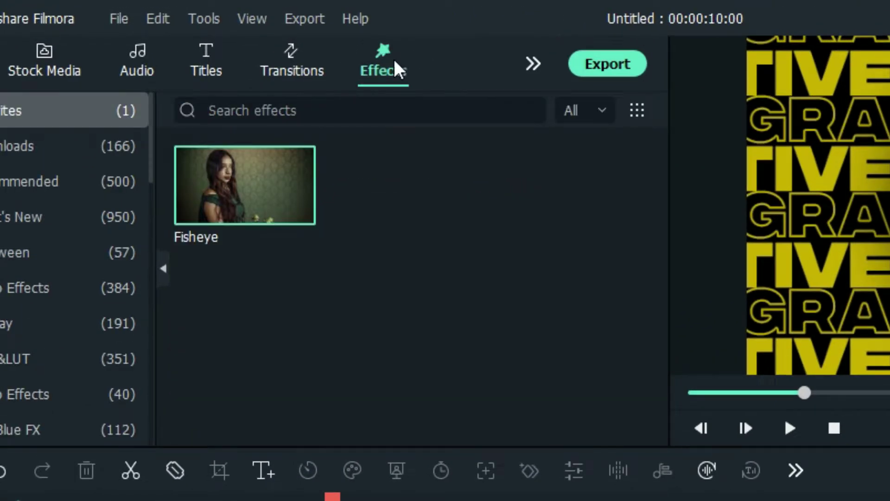
scroll(13, 299, down, 3)
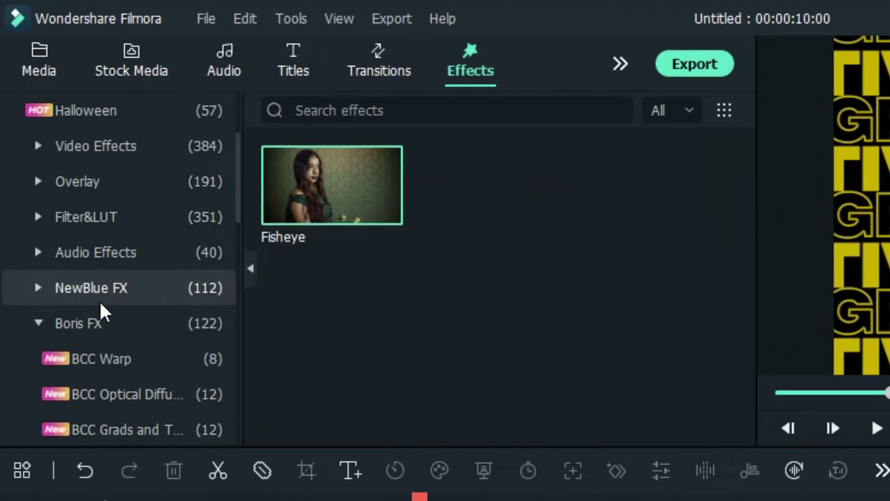
scroll(99, 300, down, 2)
click(118, 183)
click(132, 181)
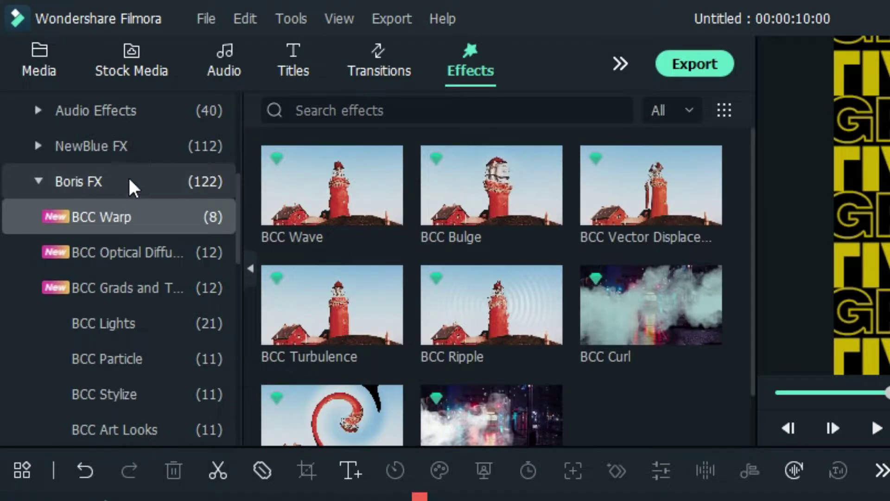
scroll(123, 184, down, 2)
click(123, 399)
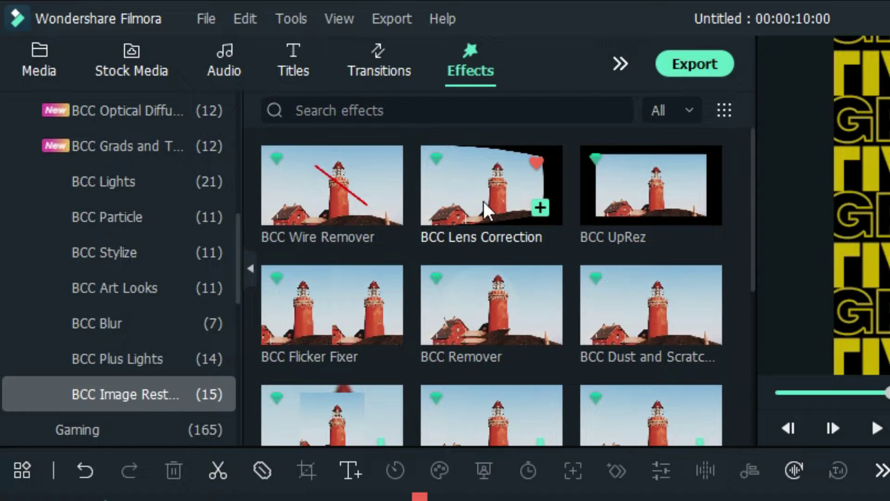
drag(476, 194, 88, 411)
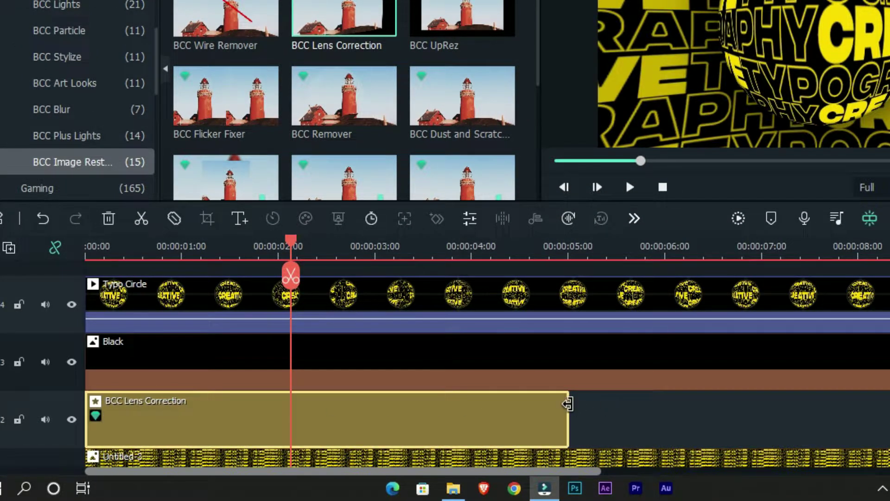
drag(568, 404, 847, 422)
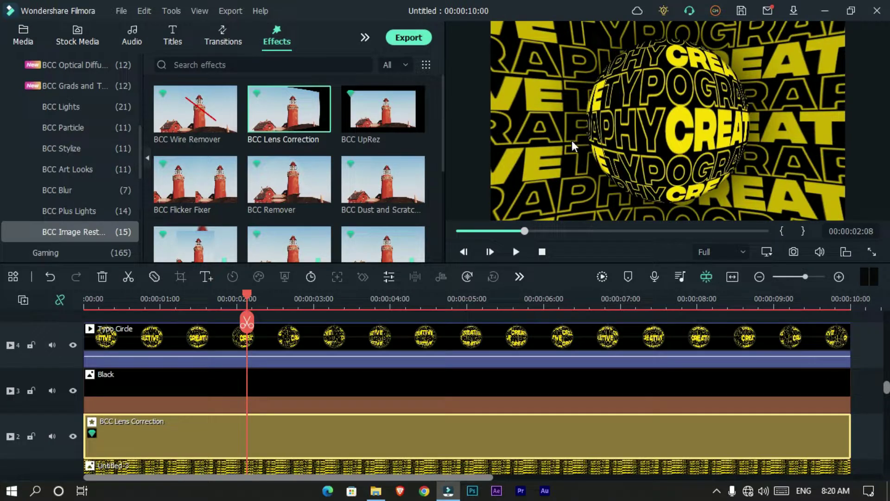
- Give BCC Lens Correction a Correction of 40.60 and Scale Master of 87, then apply with OK
double_click(282, 435)
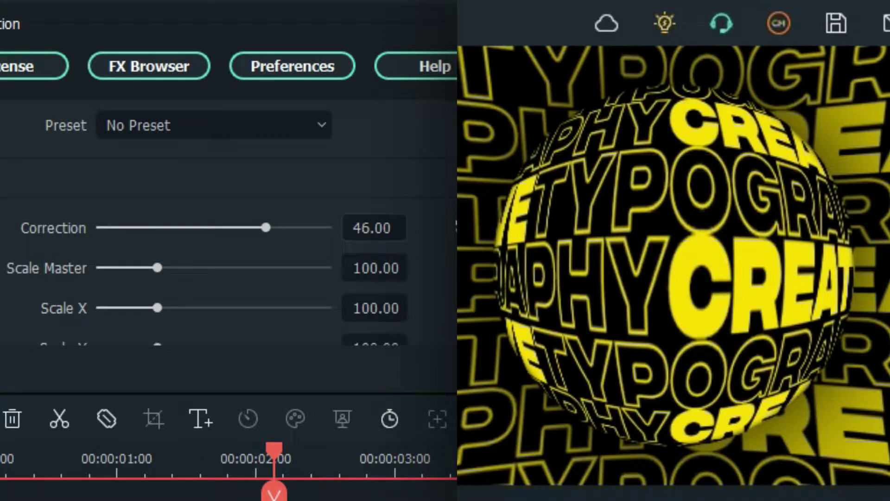
drag(266, 227, 190, 228)
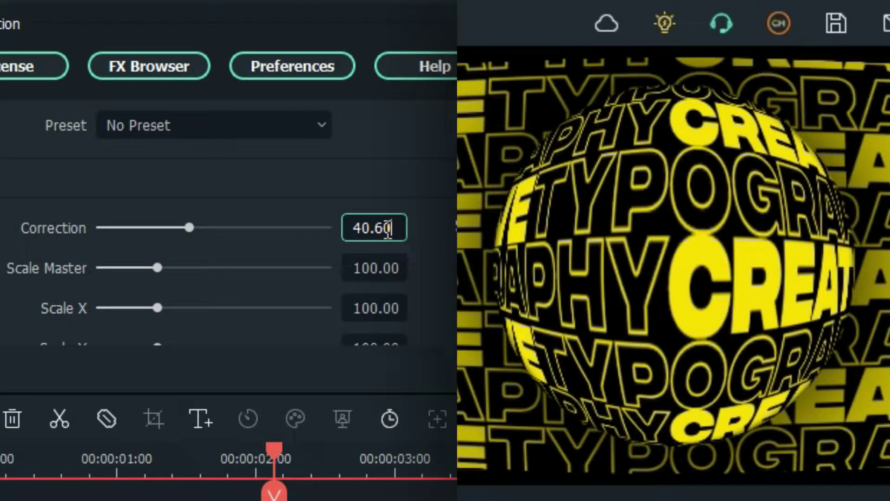
key(Return)
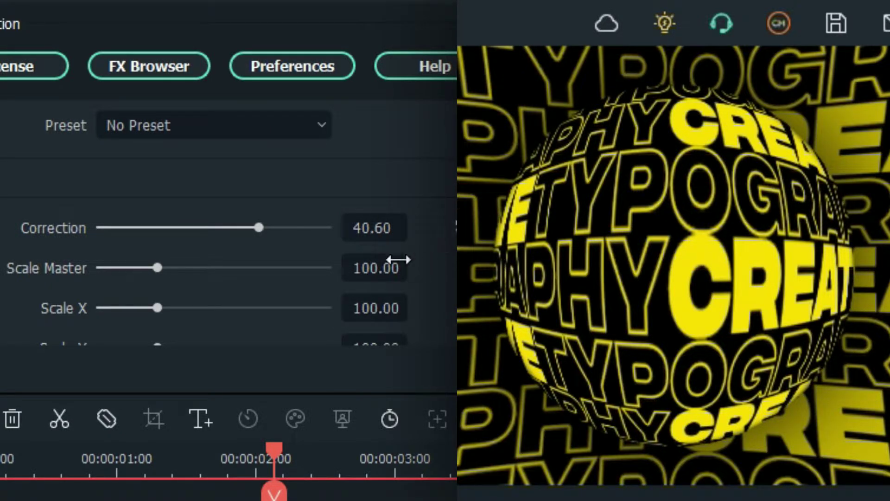
mouse_move(375, 269)
mouse_down()
mouse_move(422, 269)
mouse_move(351, 269)
mouse_move(367, 269)
mouse_up()
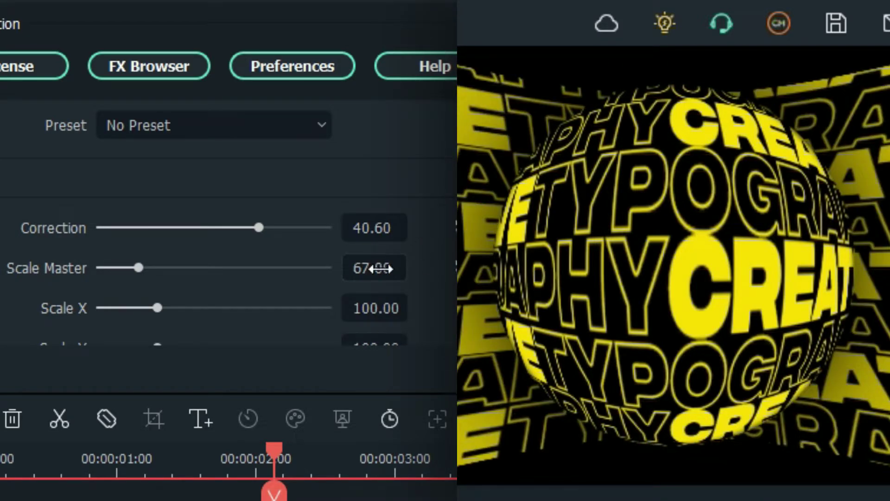
key(Return)
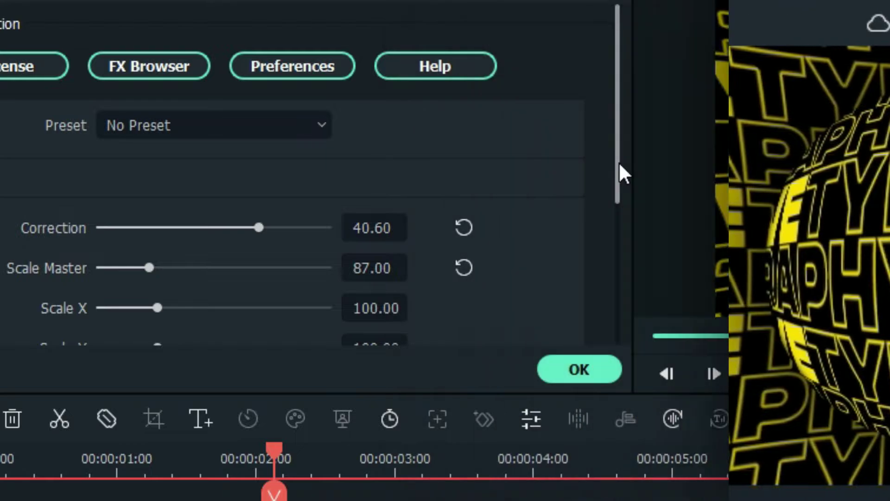
drag(622, 173, 622, 292)
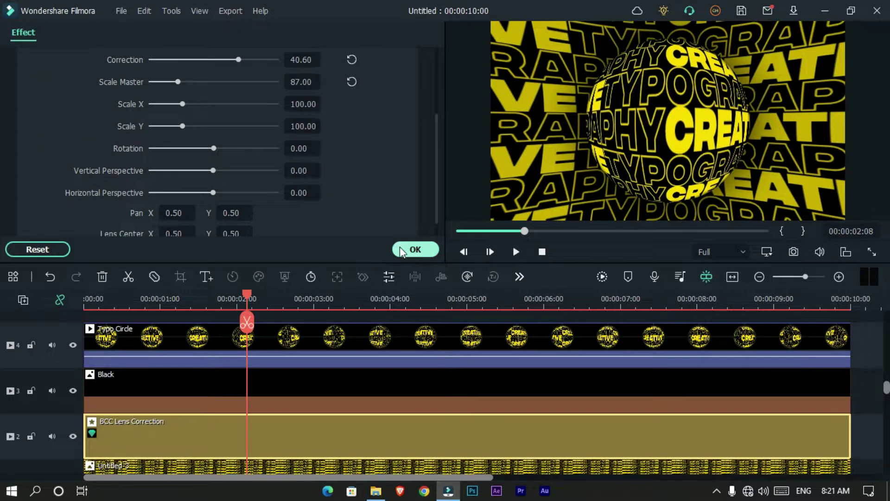
click(414, 250)
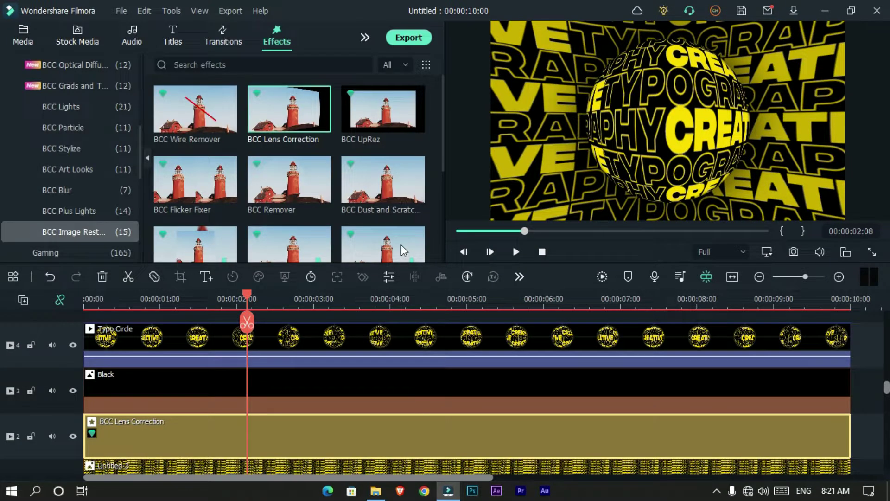
- Reverse the Typo Circle clip through Speed, then render and scrub the timeline to preview it
drag(246, 302, 295, 319)
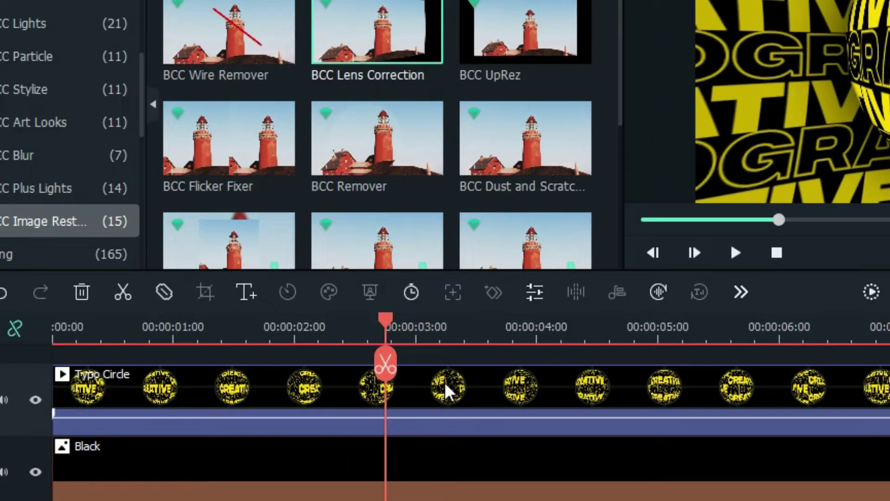
click(288, 293)
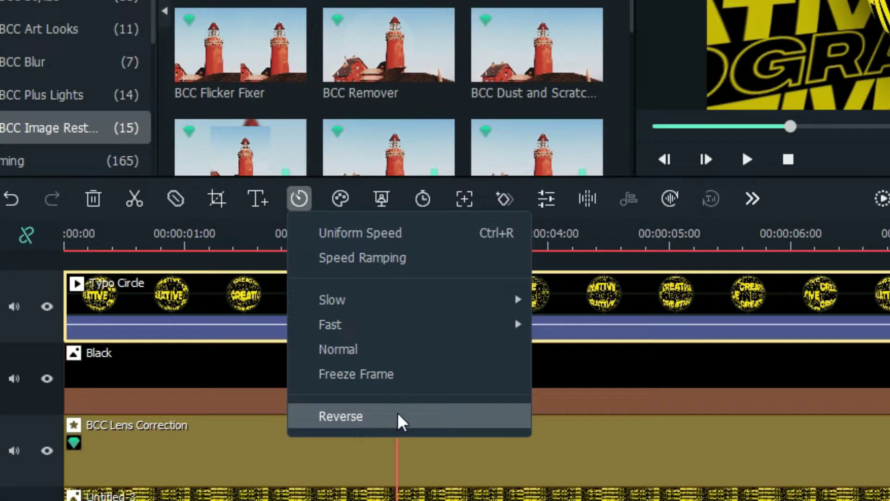
click(351, 417)
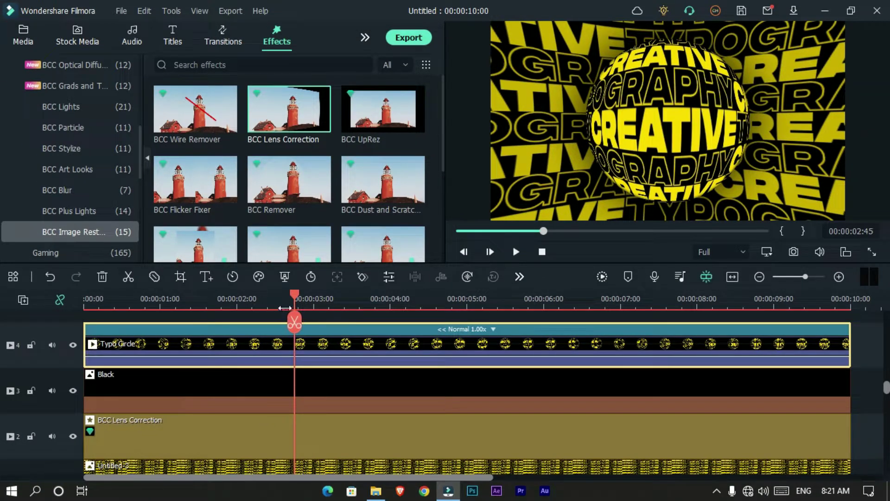
drag(296, 302, 354, 301)
click(599, 279)
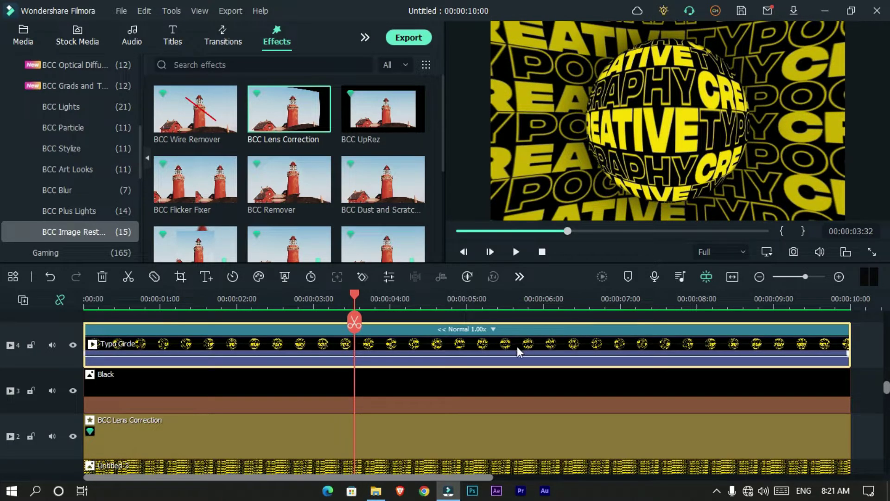
drag(356, 296, 422, 308)
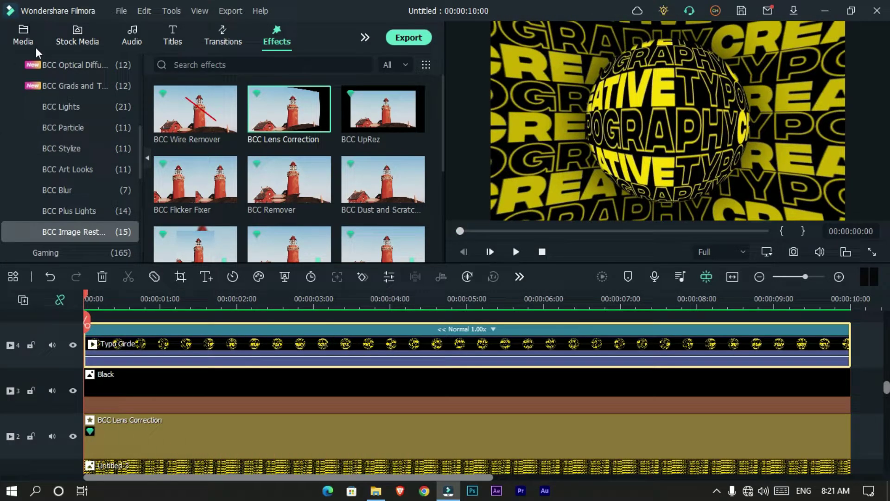
- Show Project Media in the Media library and play the composition from the start
click(32, 40)
click(70, 64)
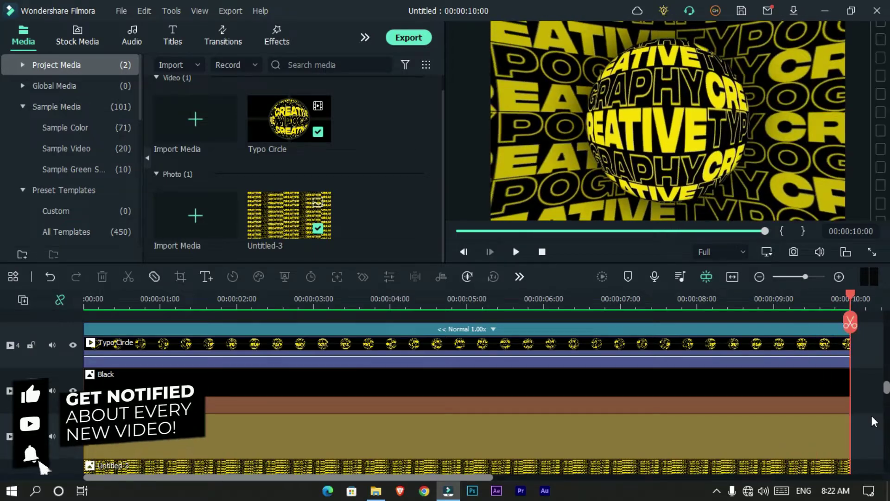
key(space)
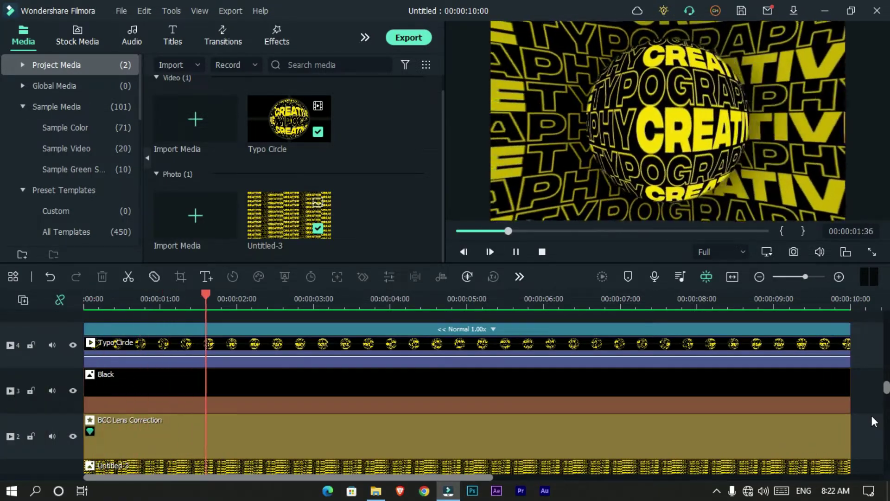